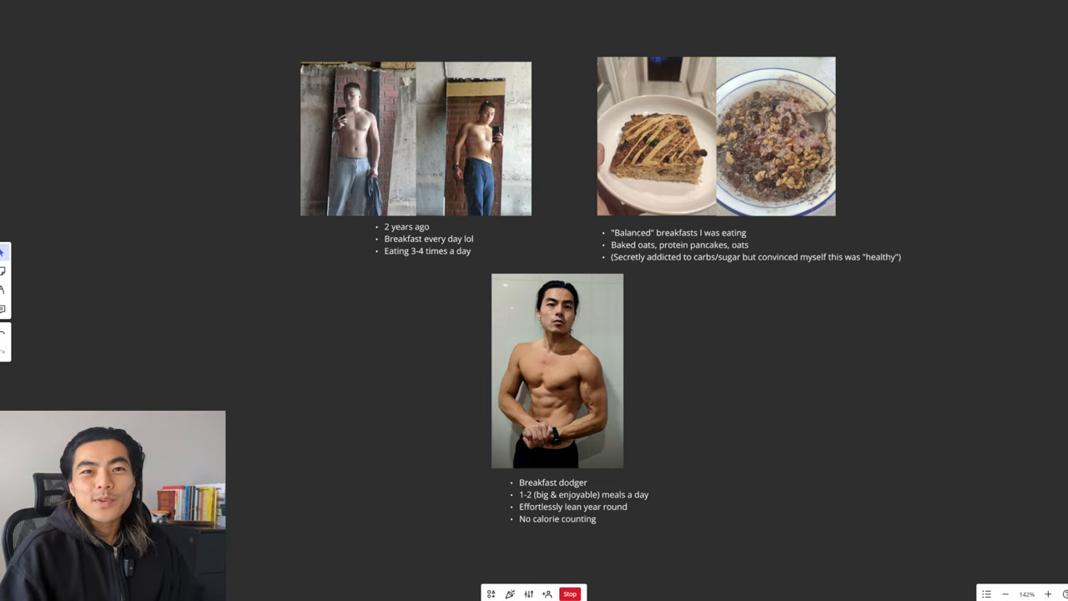
scroll(511, 296, up, 5)
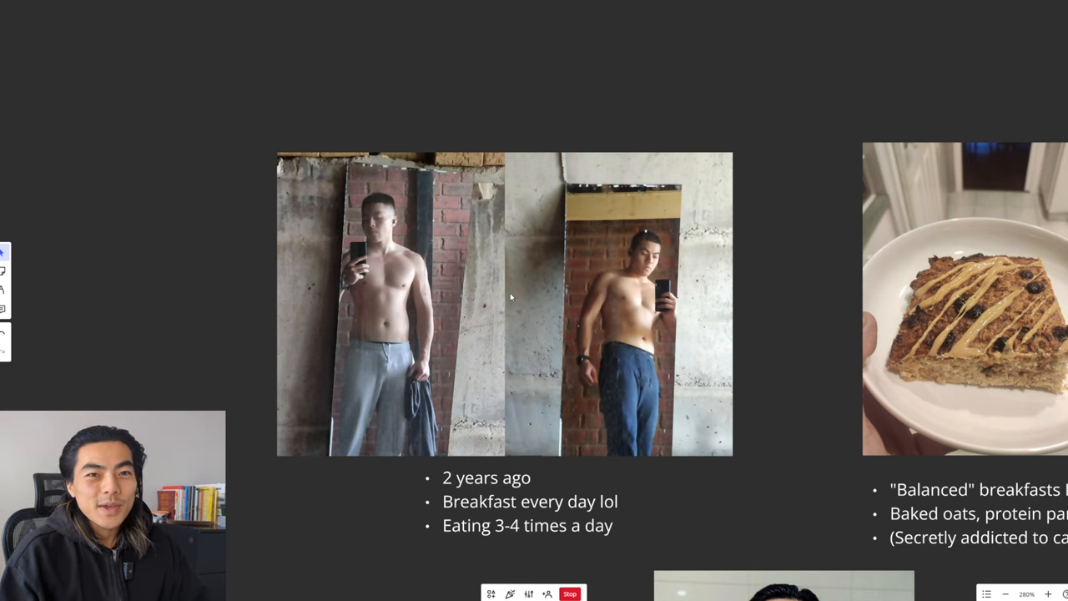
scroll(521, 347, down, 1)
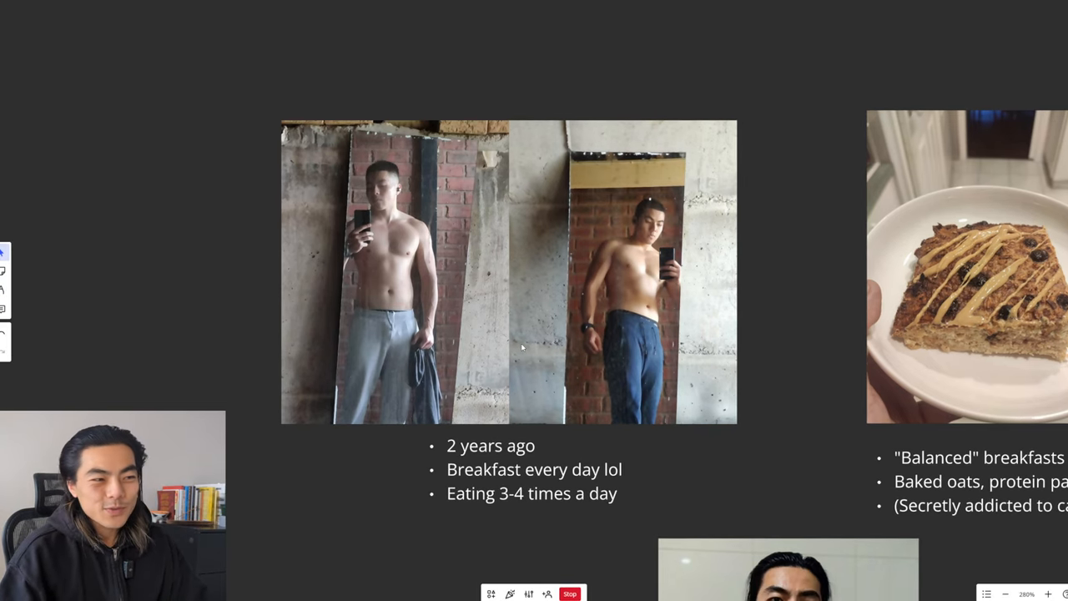
- Pan from the before photos across to the "Balanced" breakfast photos and their notes
drag(521, 347, 501, 339)
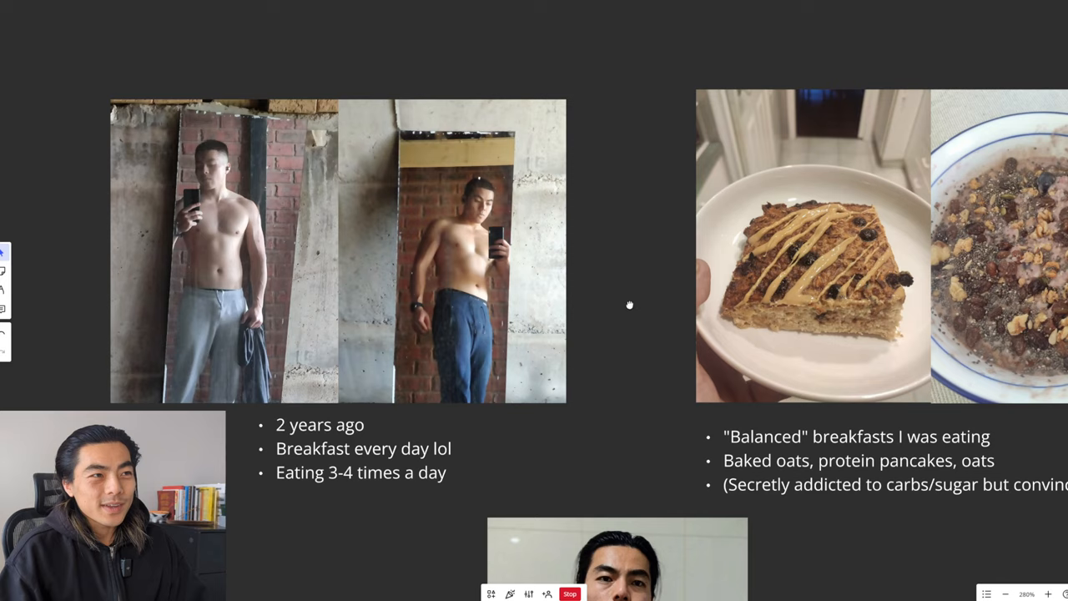
drag(777, 329, 615, 300)
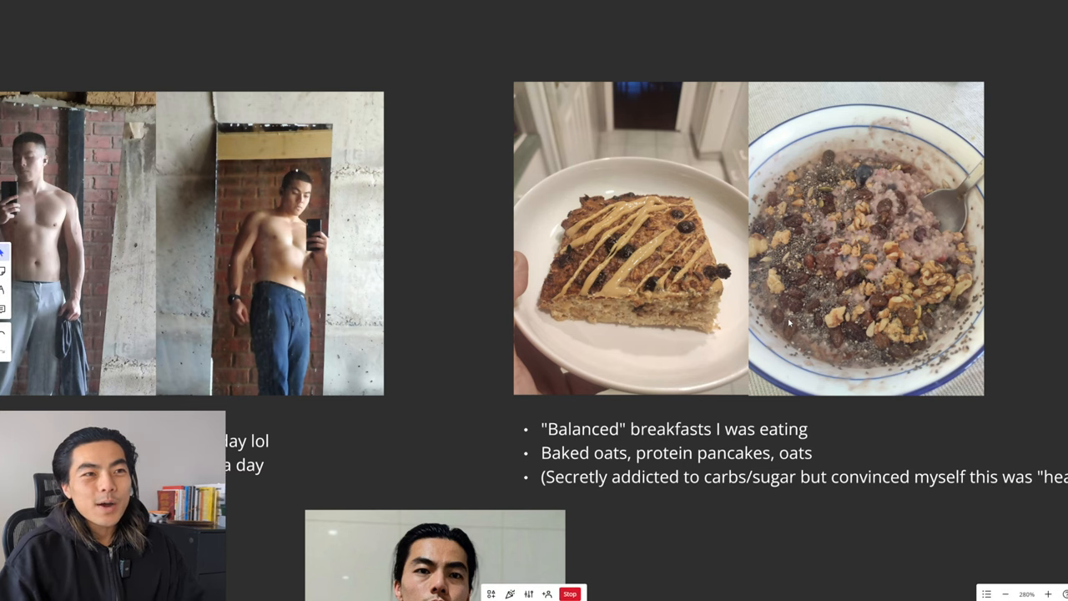
scroll(789, 322, right, 3)
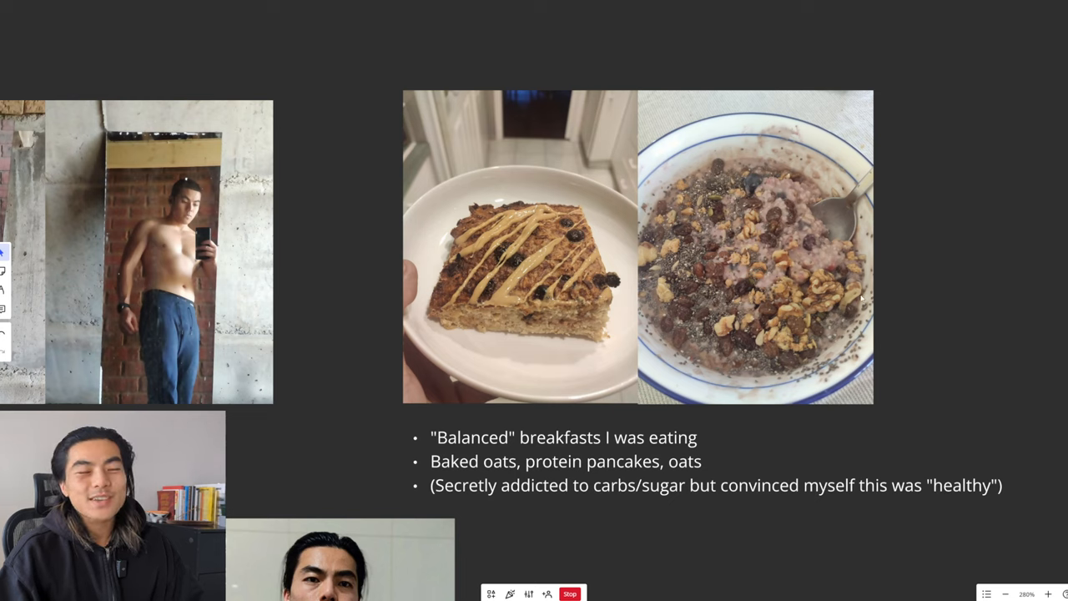
scroll(738, 376, left, 2)
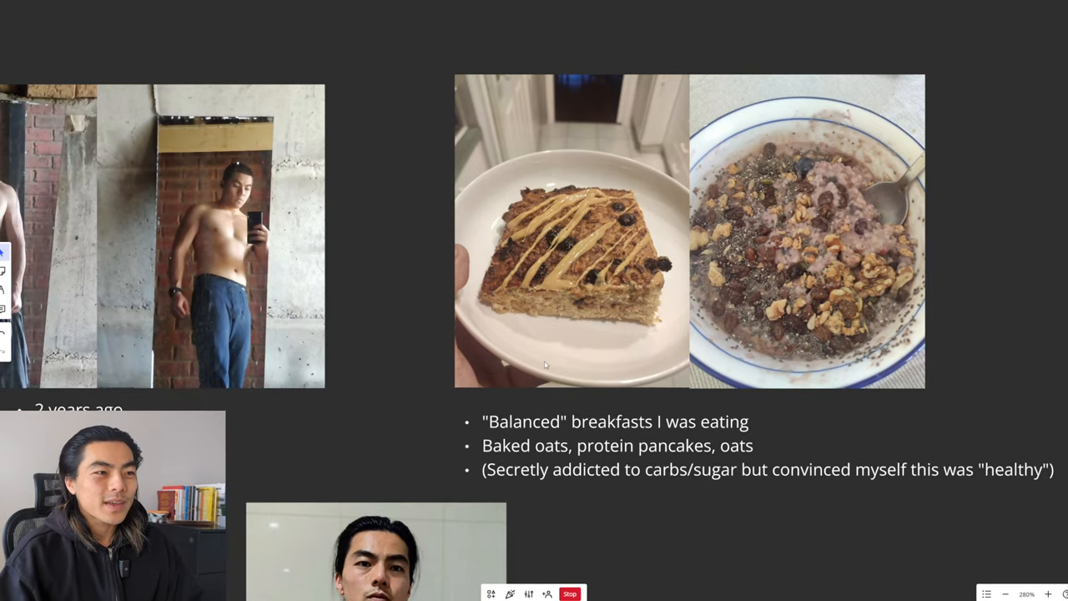
scroll(545, 365, down, 1)
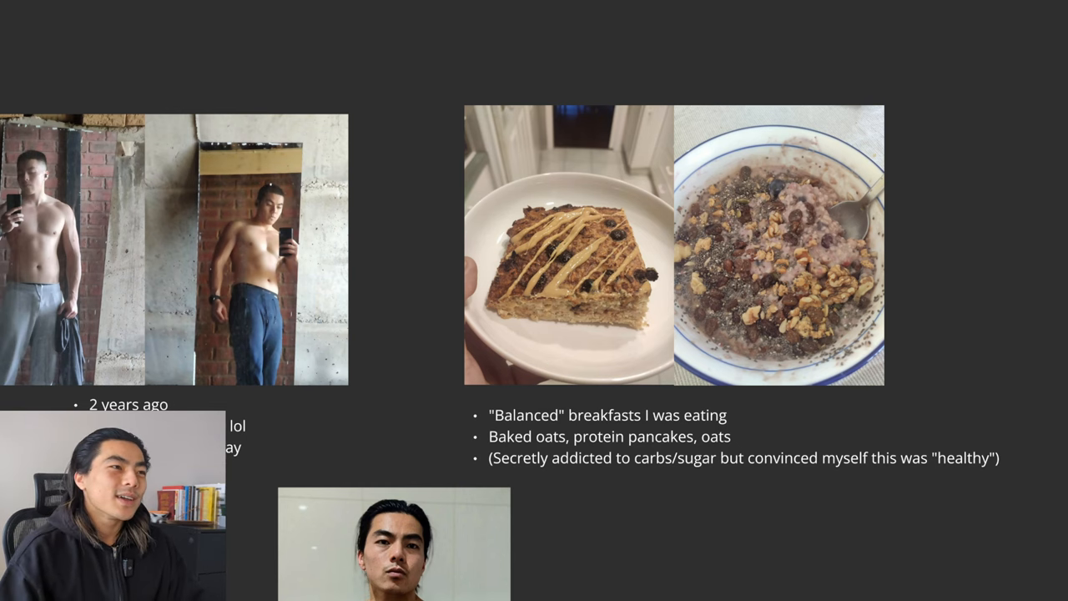
drag(533, 346, 553, 333)
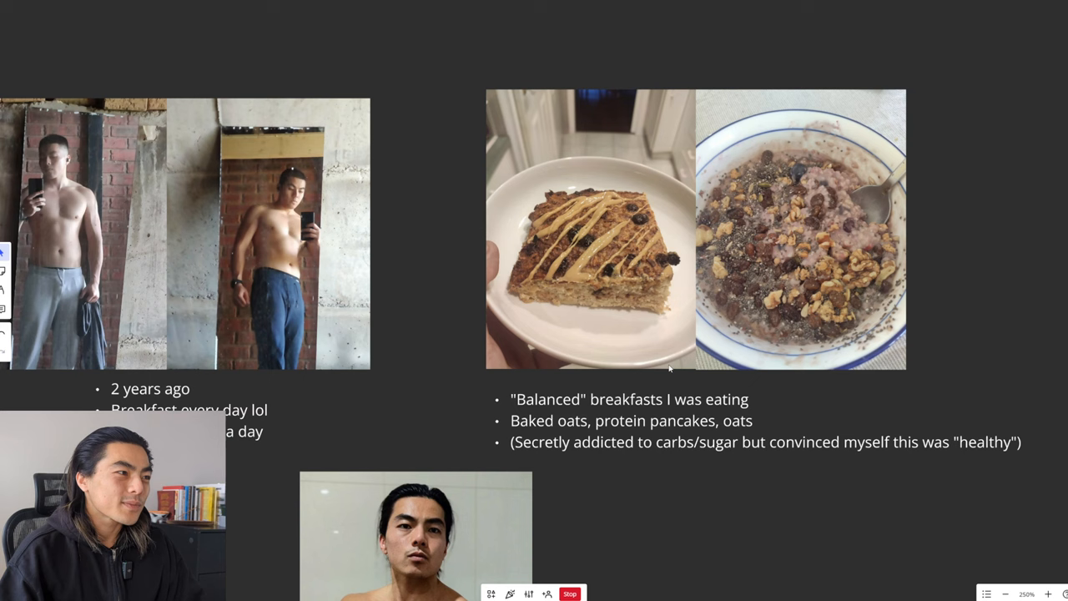
- Pan back past the before photos and down to bring the lean photo into view
drag(529, 428, 569, 425)
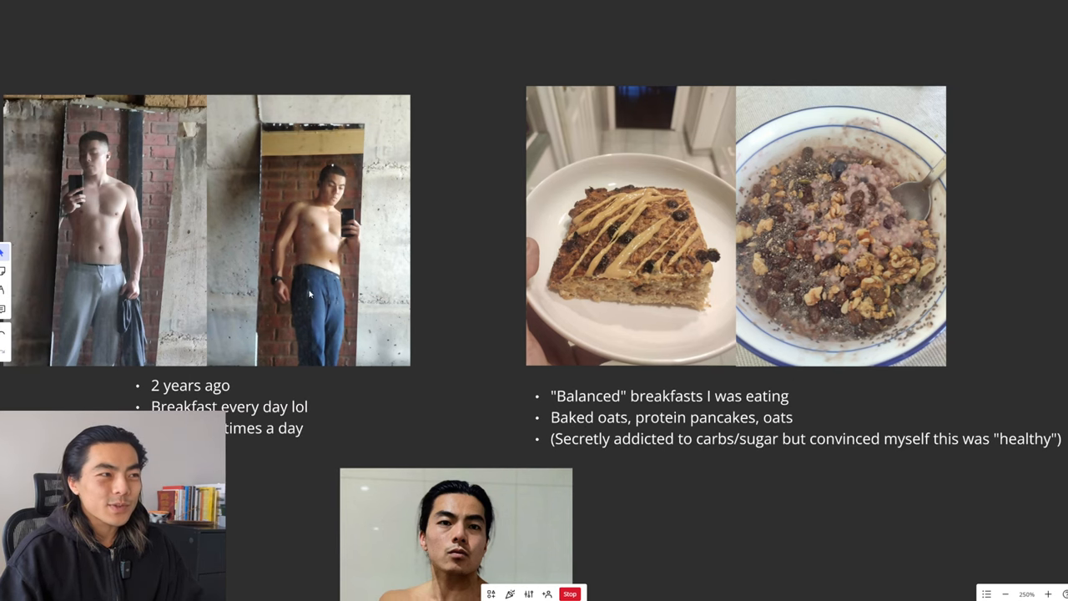
drag(643, 411, 685, 330)
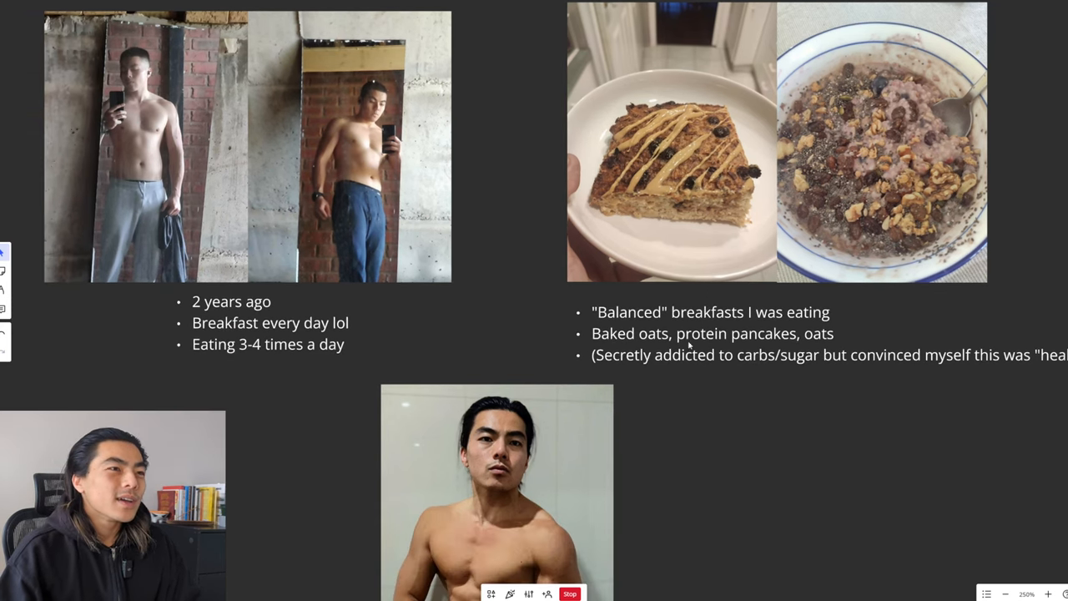
- Reveal the lean photo's bullet list, then advance to the conventional-methods slide
drag(710, 437, 780, 265)
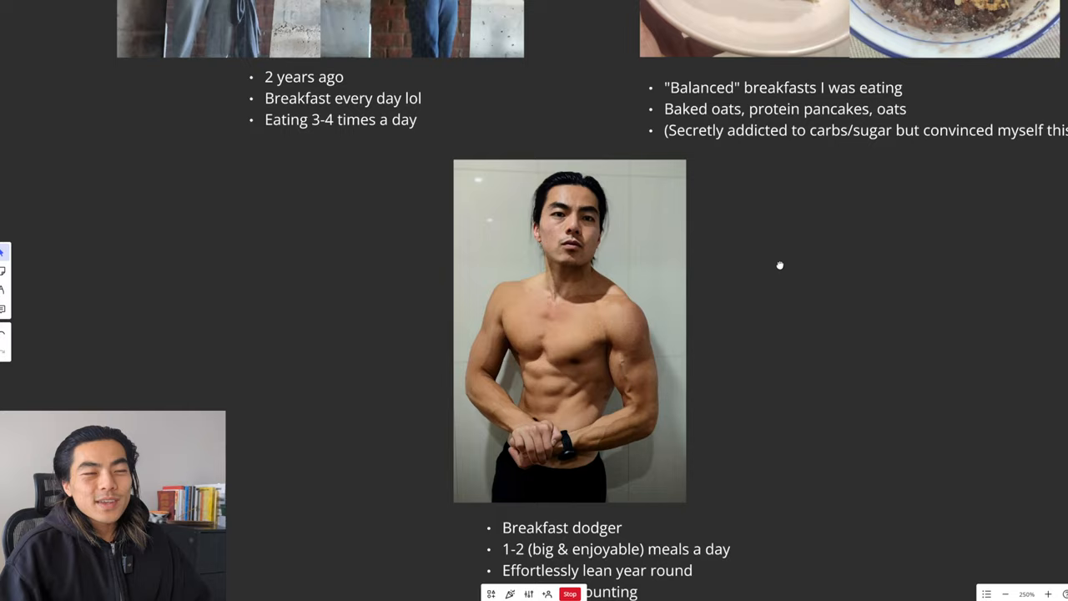
drag(802, 353, 822, 246)
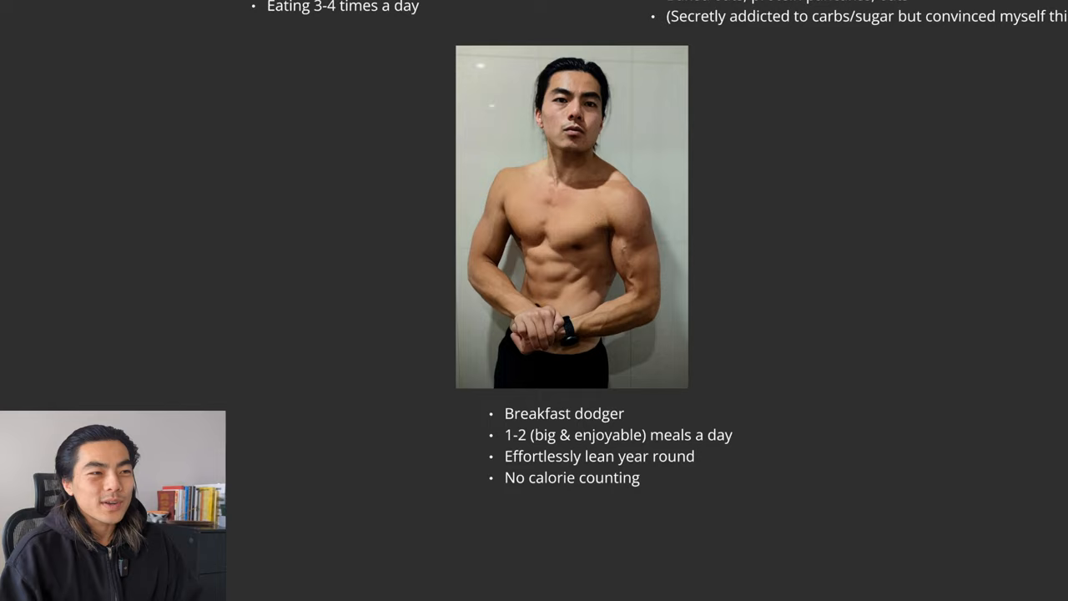
scroll(658, 250, down, 1)
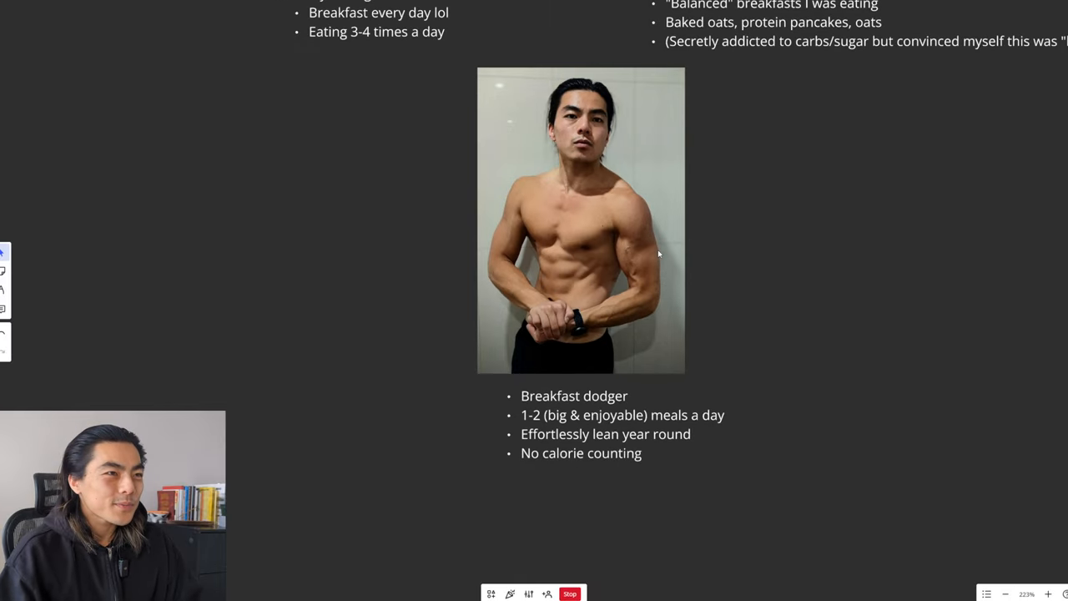
key(Right)
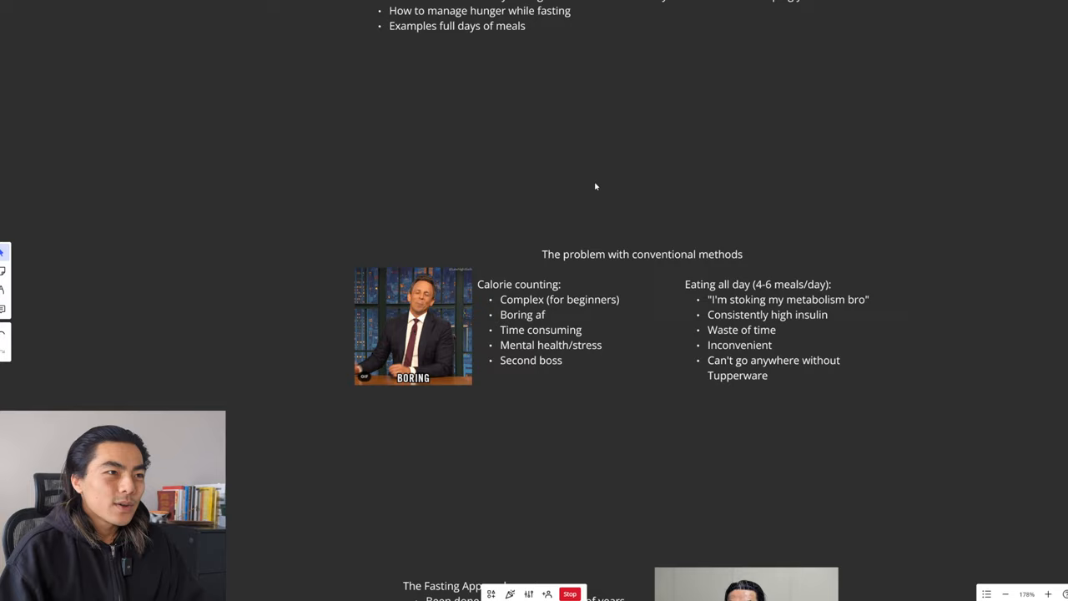
scroll(596, 183, up, 3)
- Zoom onto the conventional-methods slide and pan toward the "Eating all day" column
mouse_move(623, 226)
mouse_down()
mouse_move(568, 152)
mouse_move(638, 101)
mouse_up()
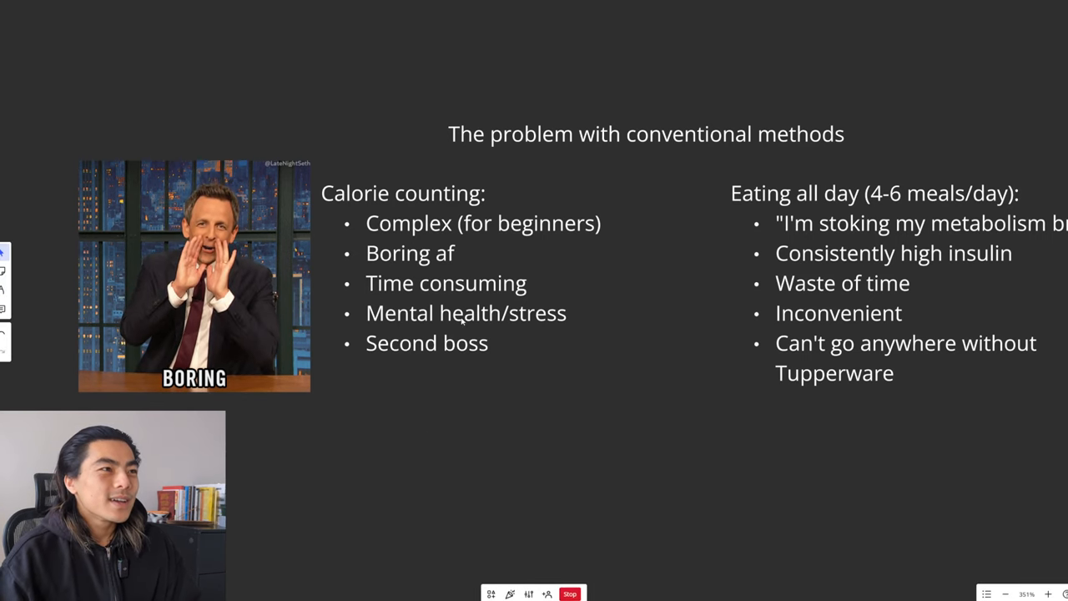
drag(610, 387, 568, 344)
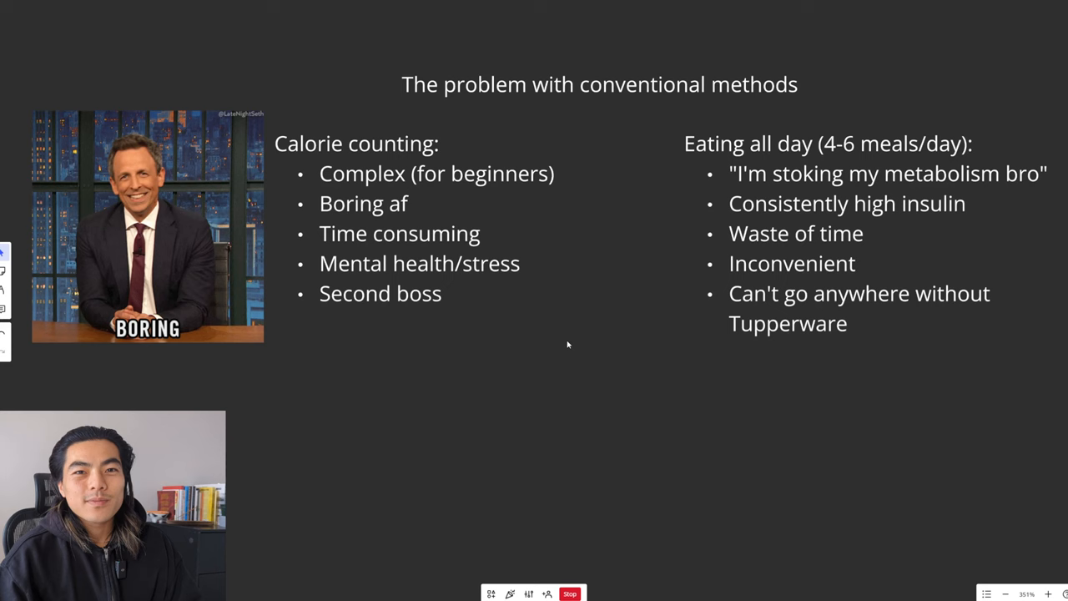
drag(568, 344, 547, 334)
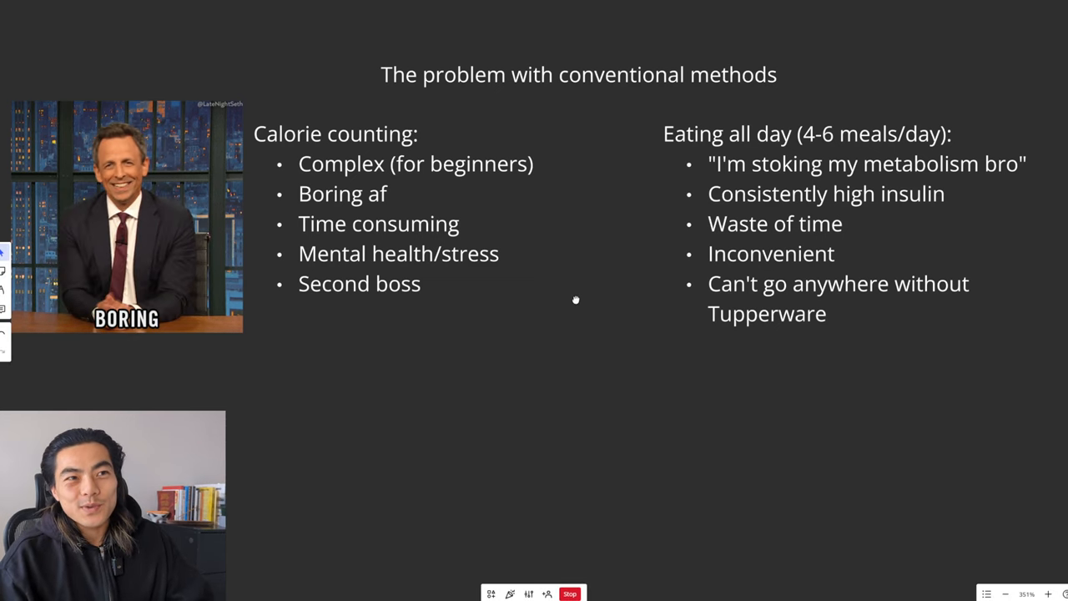
drag(575, 300, 517, 284)
scroll(521, 284, up, 1)
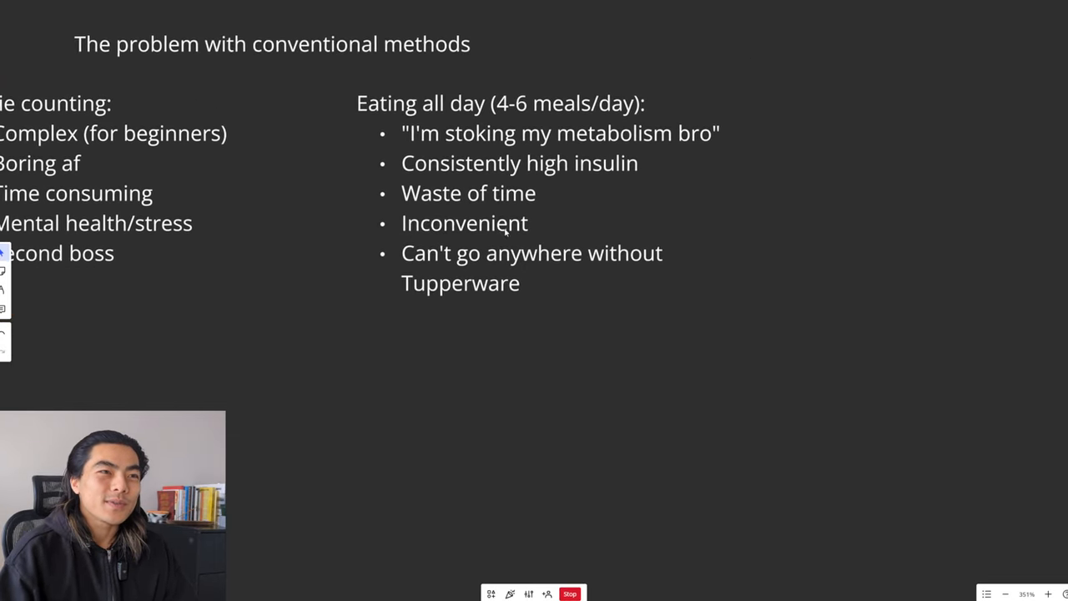
scroll(498, 251, right, 4)
scroll(618, 189, down, 2)
scroll(716, 137, down, 3)
scroll(787, 142, left, 4)
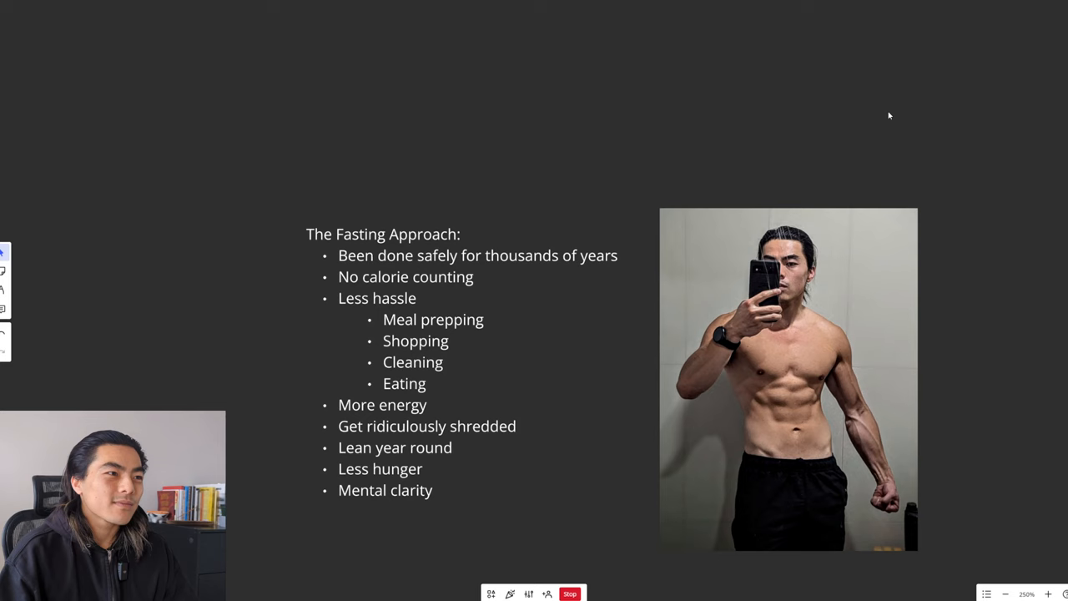
scroll(690, 103, down, 2)
scroll(689, 103, right, 2)
scroll(540, 178, up, 1)
scroll(539, 178, right, 2)
scroll(541, 182, down, 1)
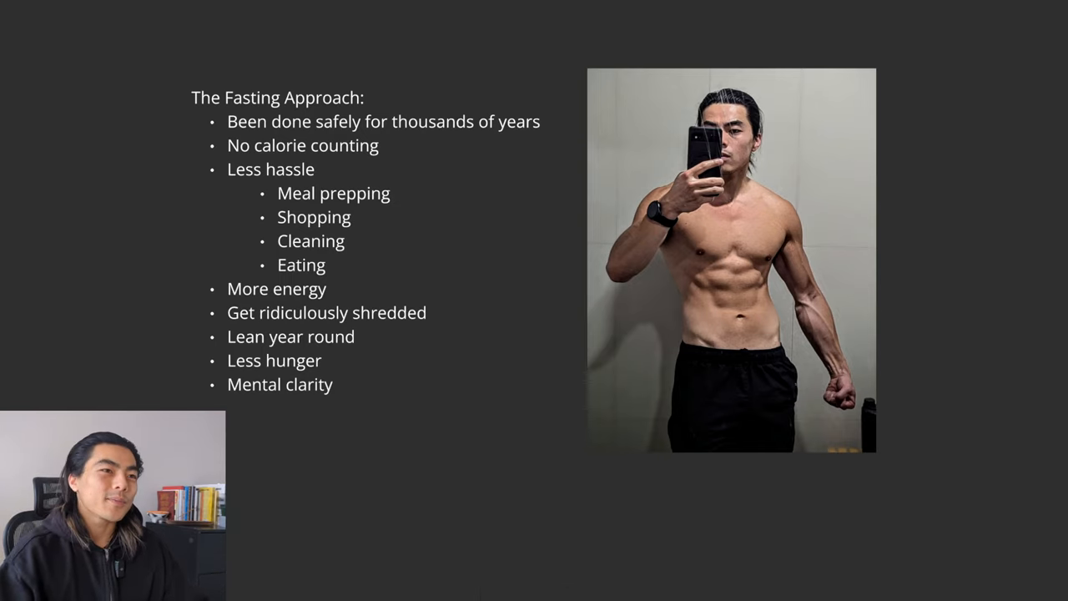
scroll(494, 310, down, 5)
- Advance the presentation to the Different types of fasting branch with its TRE sub-topic
key(Right)
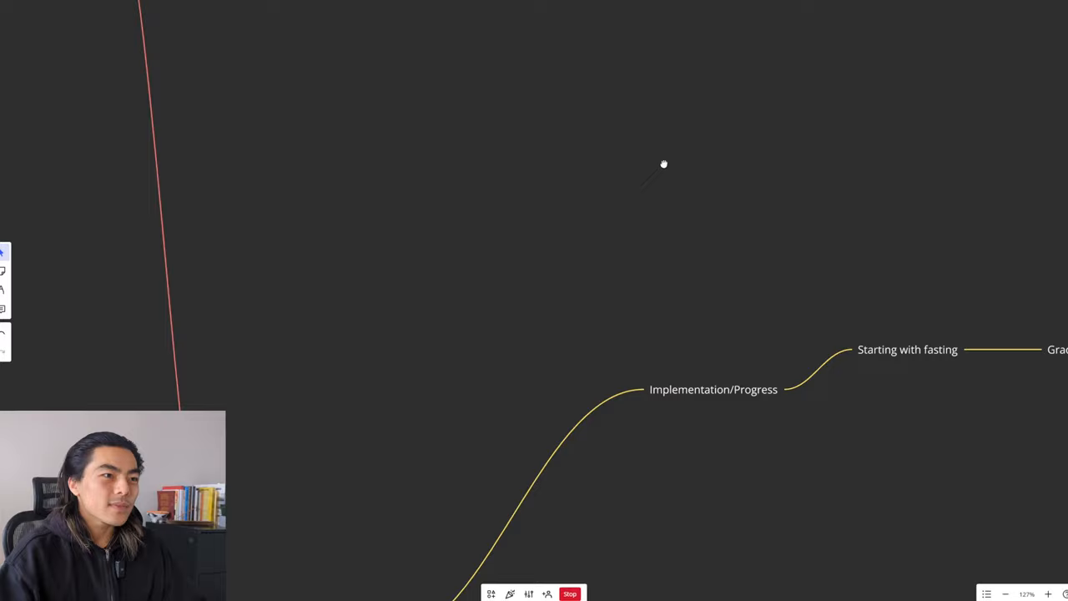
scroll(614, 268, up, 3)
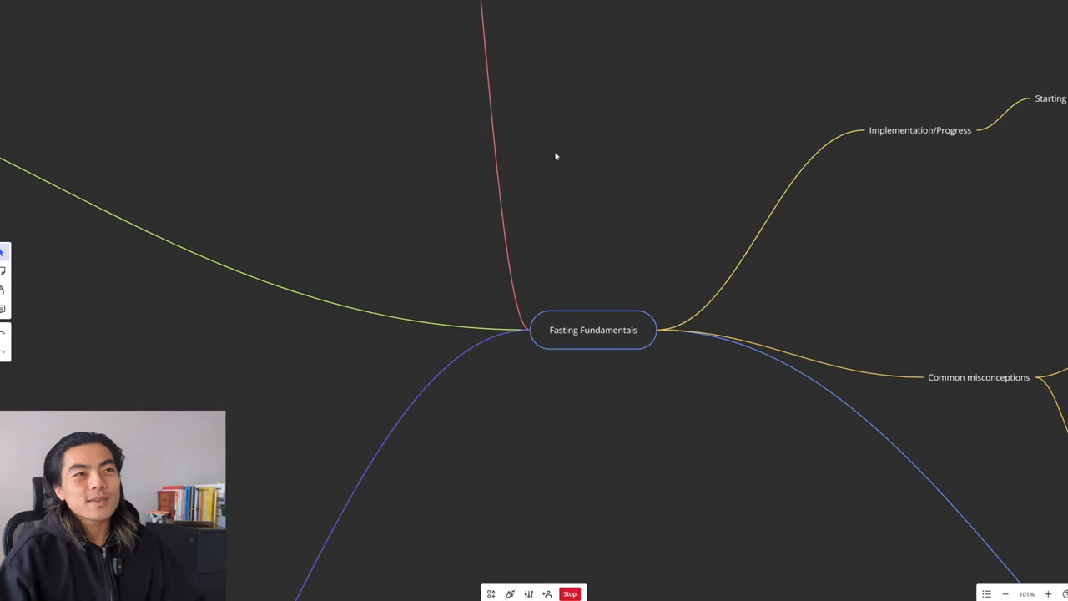
key(Right)
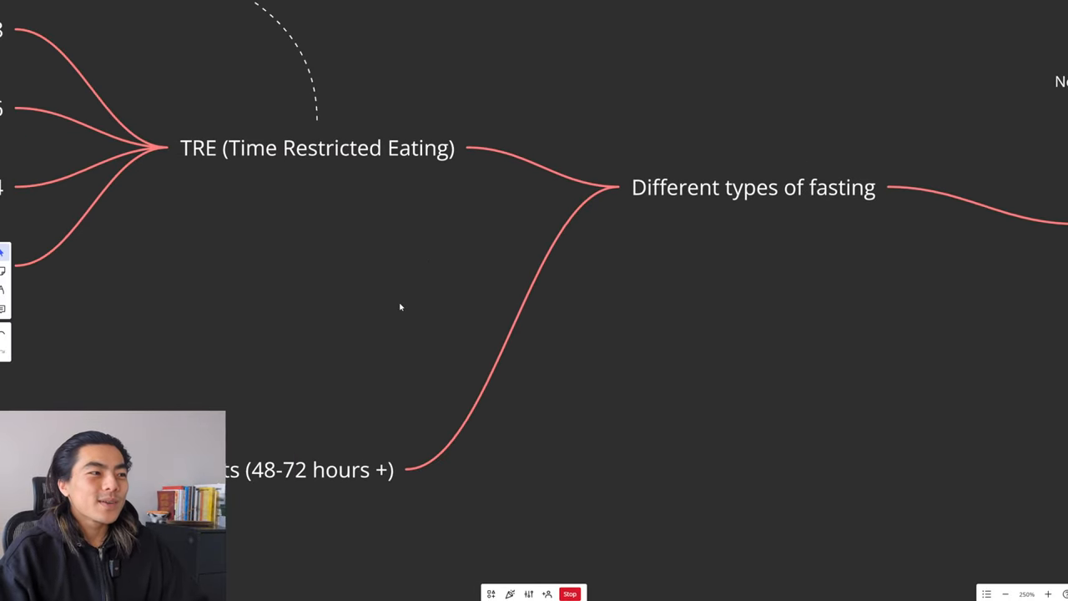
- Pan to the TRE time-ratio branches and the Fasting:Feeding label
drag(400, 307, 535, 313)
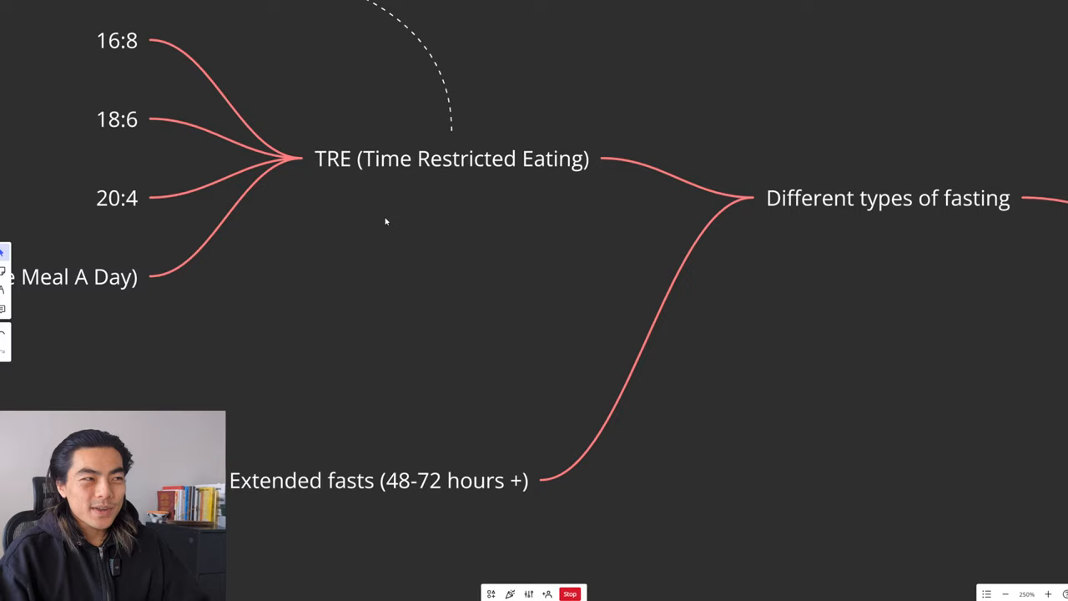
drag(386, 221, 477, 327)
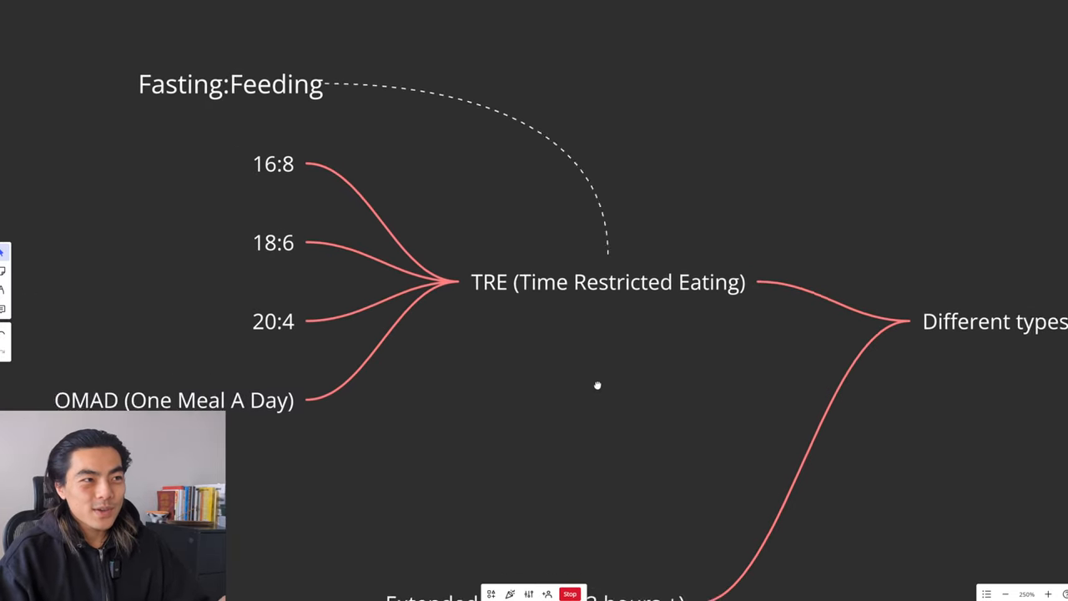
scroll(596, 382, left, 5)
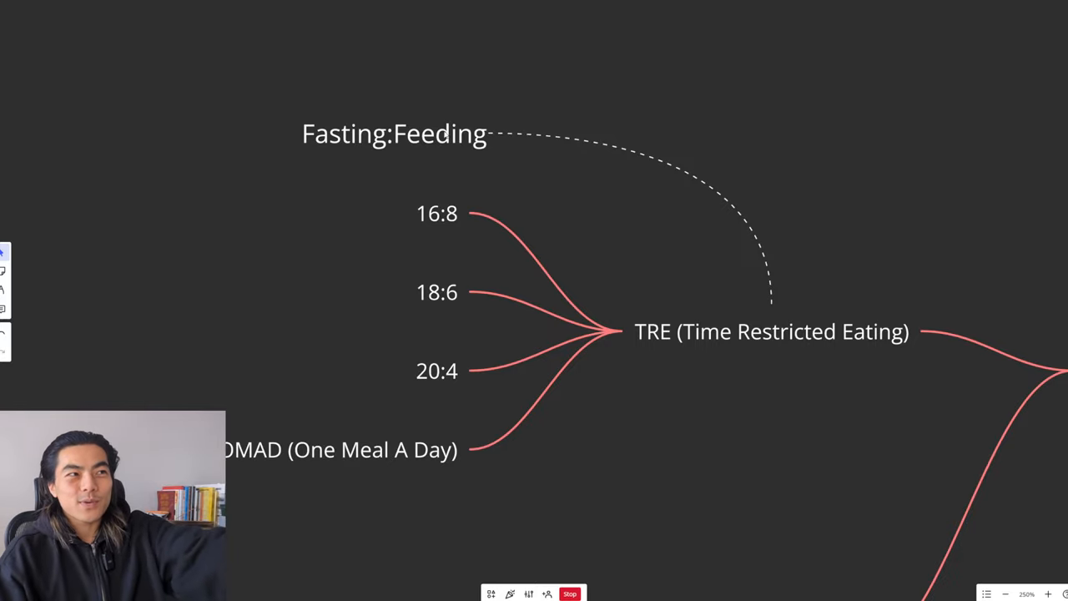
drag(389, 141, 433, 161)
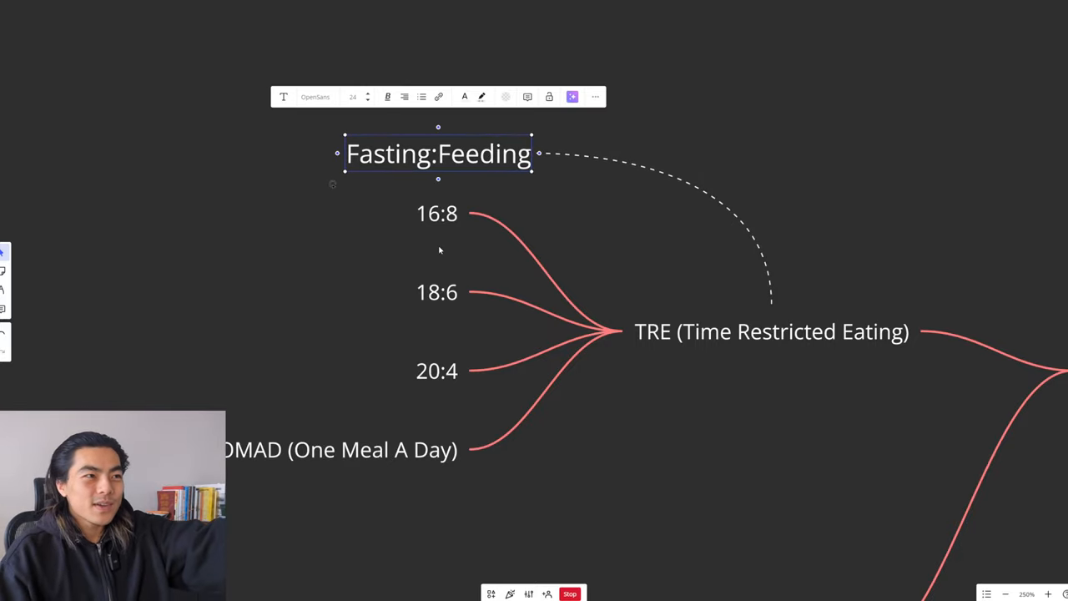
- Select the 16:8 node to highlight it, then deselect it
click(440, 249)
click(434, 215)
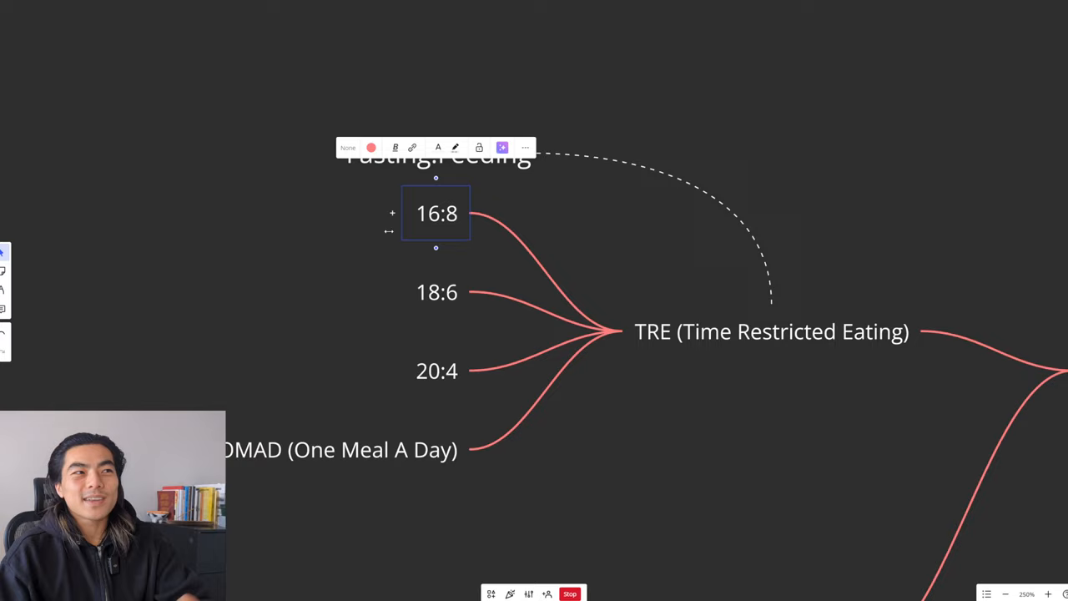
click(388, 231)
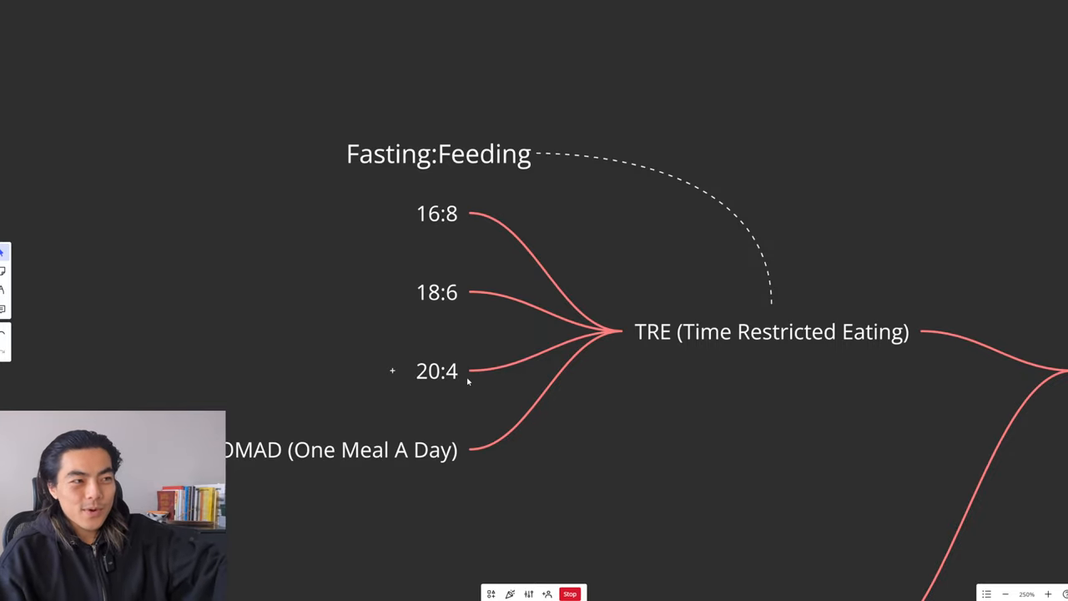
scroll(468, 402, down, 1)
ctrl+scroll(477, 397, up, 1)
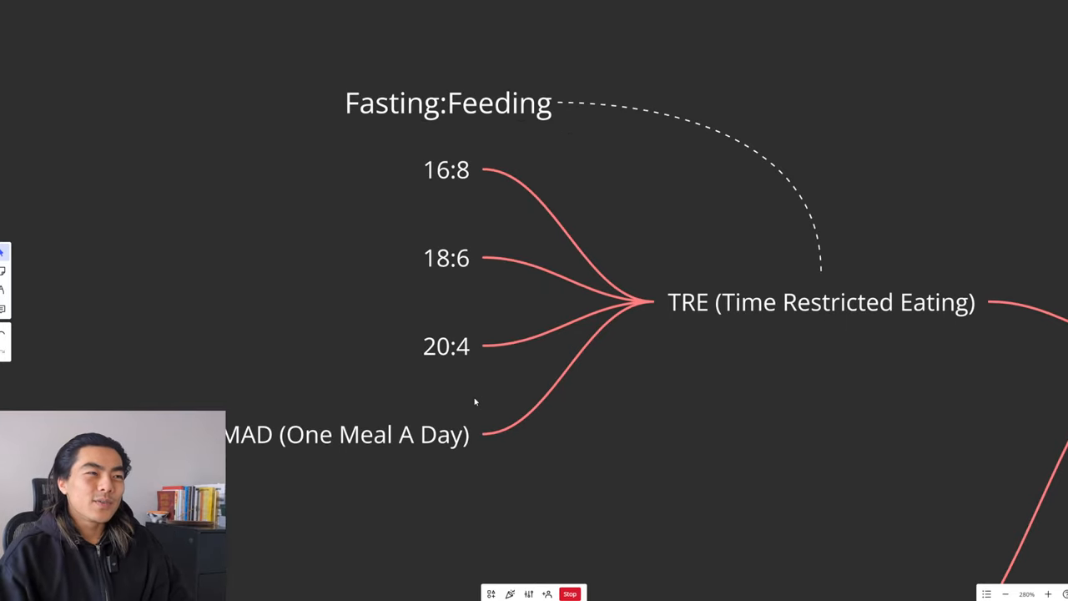
scroll(488, 392, left, 1)
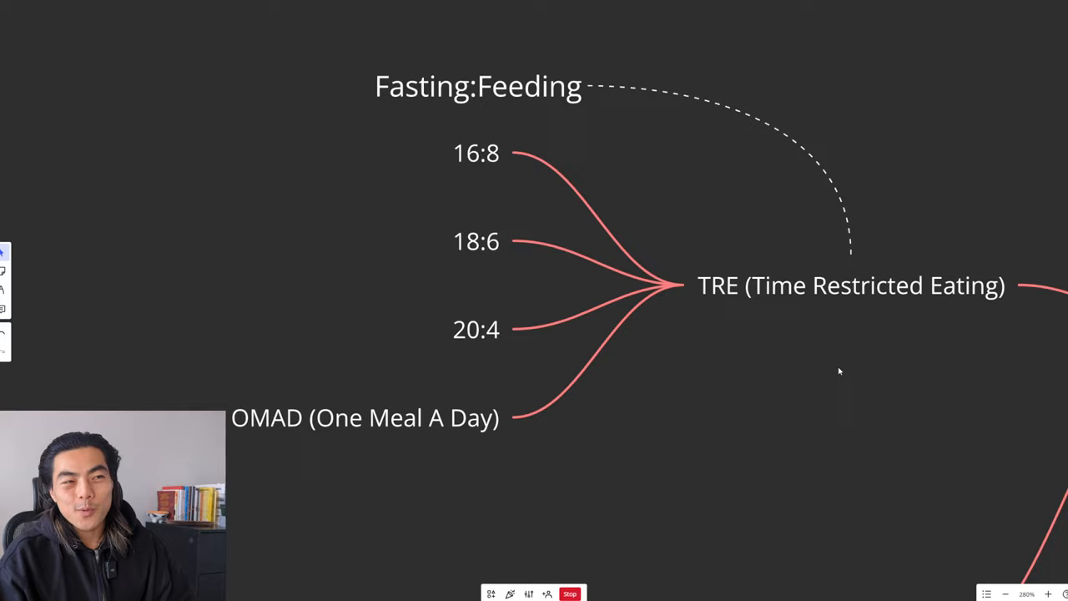
- Pan down to centre the Extended fasts (48-72 hours +) node with the TRE ratios above
drag(868, 416, 631, 200)
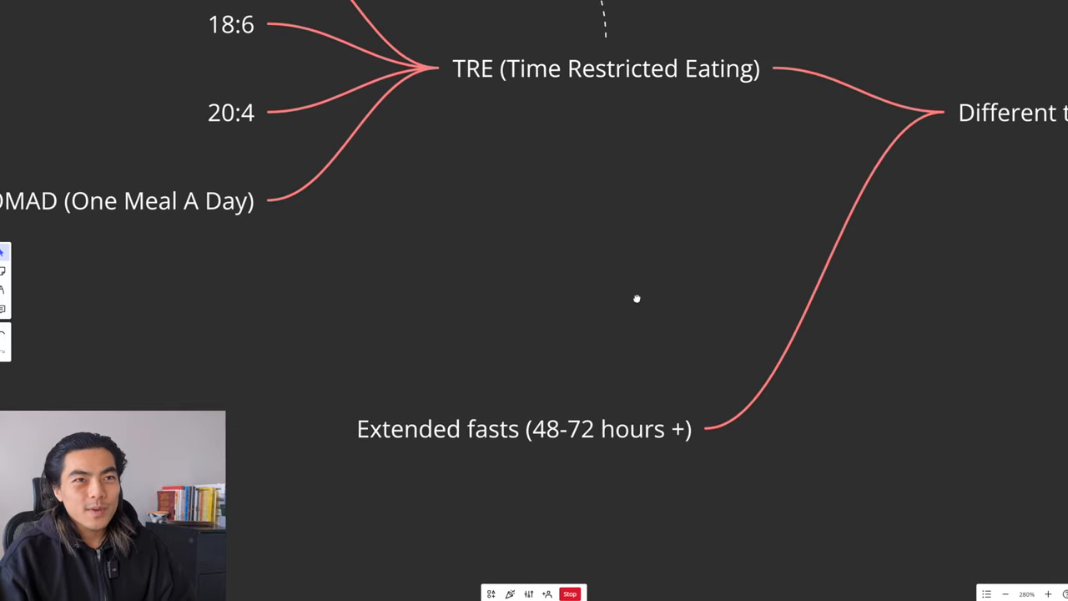
scroll(637, 298, right, 2)
drag(630, 299, 699, 216)
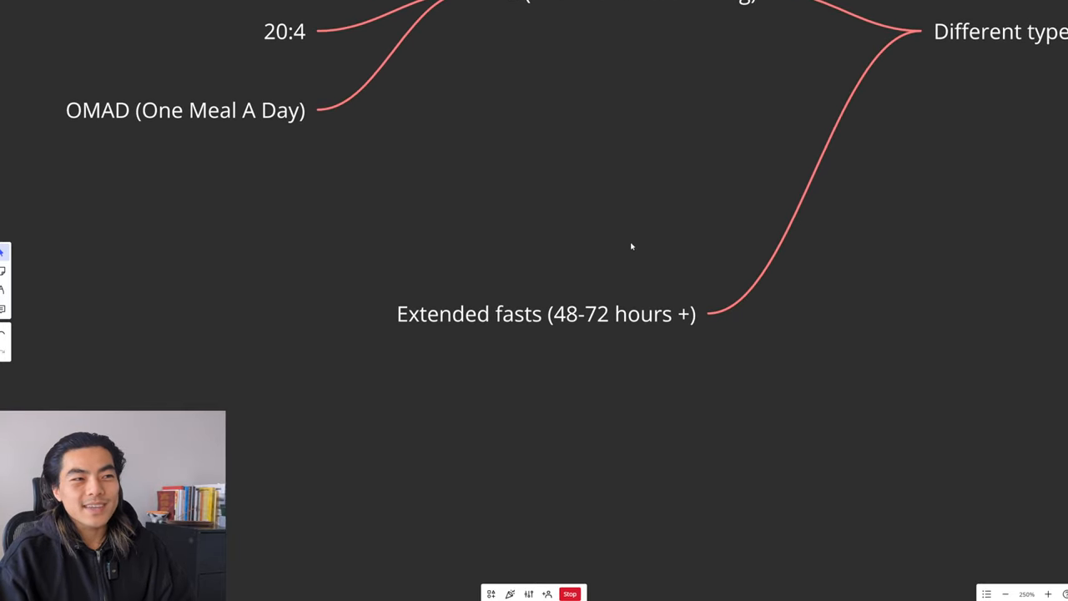
scroll(584, 255, up, 1)
scroll(573, 257, up, 2)
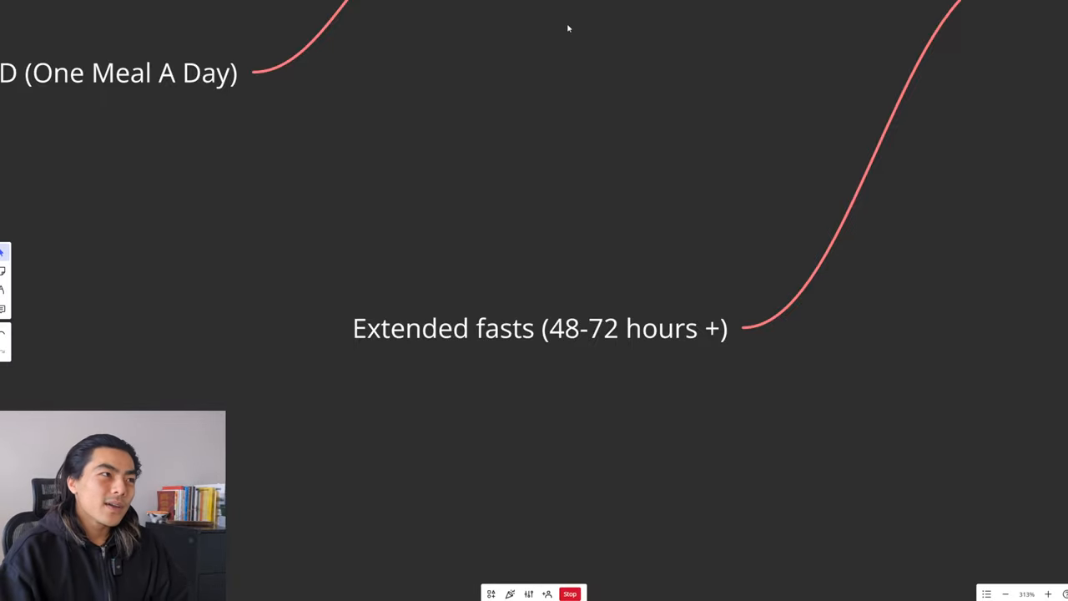
scroll(578, 142, down, 2)
scroll(536, 181, down, 2)
scroll(589, 325, up, 1)
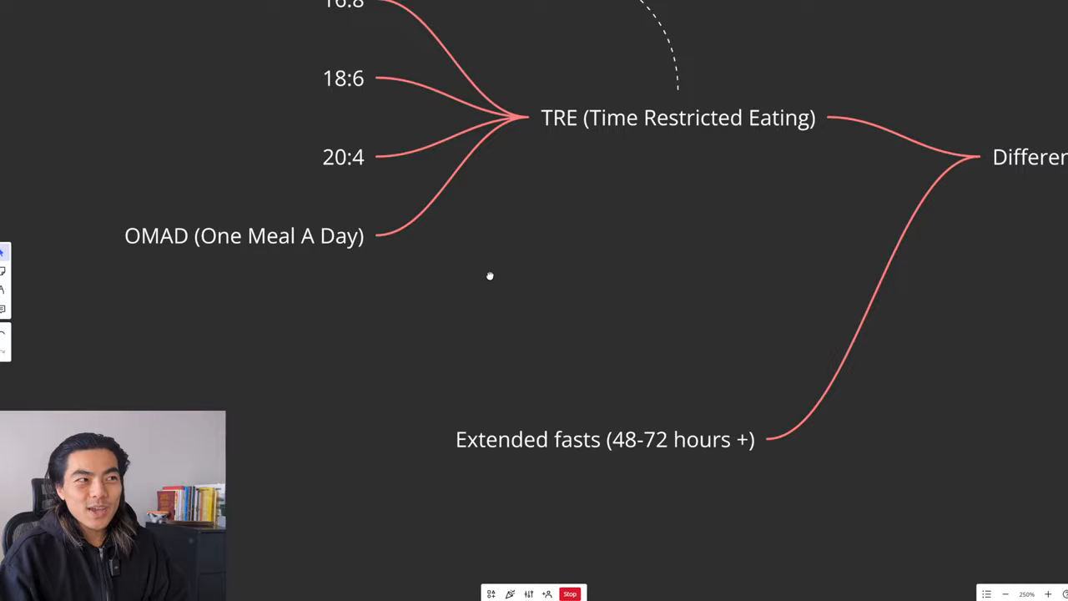
scroll(489, 275, up, 2)
scroll(536, 331, up, 2)
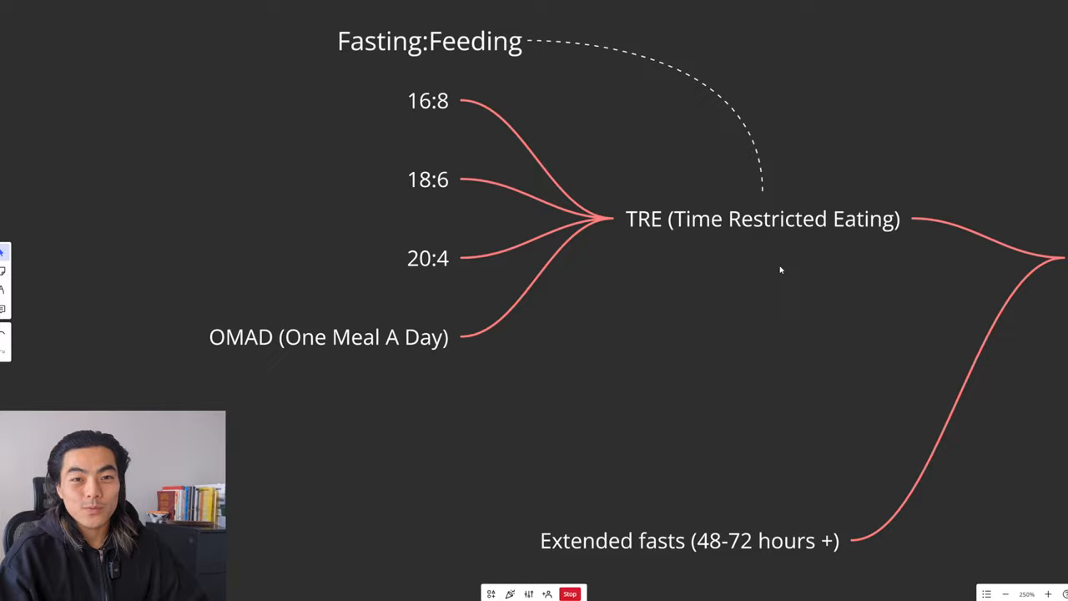
- Pan over to the How fasting works branch and bring its Calorie deficit node into view
drag(885, 419, 608, 267)
scroll(676, 260, down, 2)
scroll(762, 358, down, 1)
scroll(762, 357, down, 2)
mouse_move(751, 576)
mouse_down()
mouse_move(714, 212)
mouse_move(590, 258)
mouse_move(803, 306)
mouse_move(580, 343)
mouse_up()
scroll(759, 325, up, 3)
scroll(759, 326, up, 3)
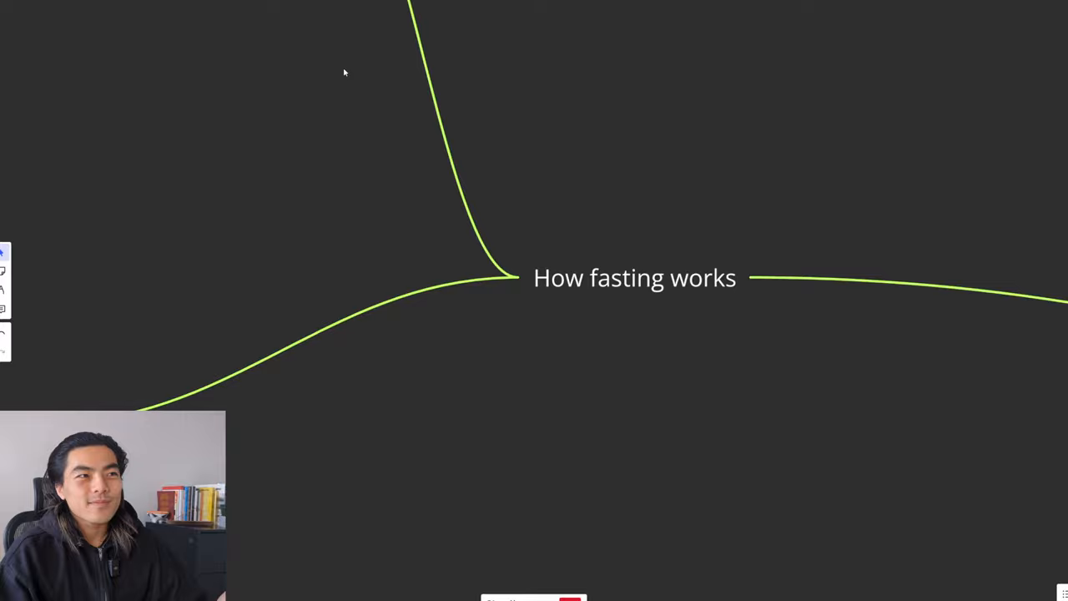
drag(400, 240, 661, 472)
drag(606, 312, 585, 353)
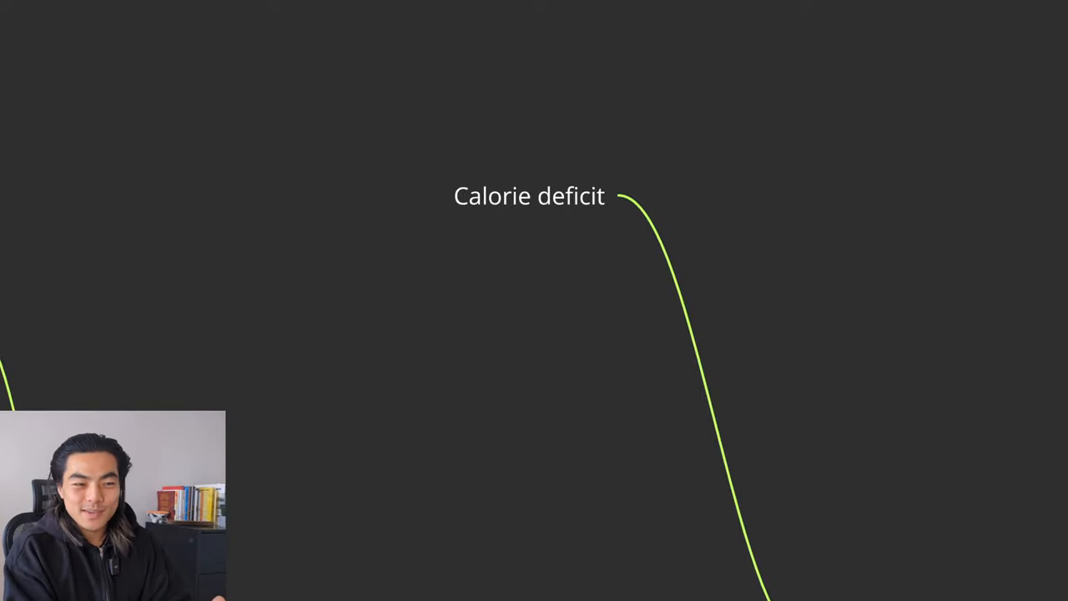
scroll(506, 376, down, 2)
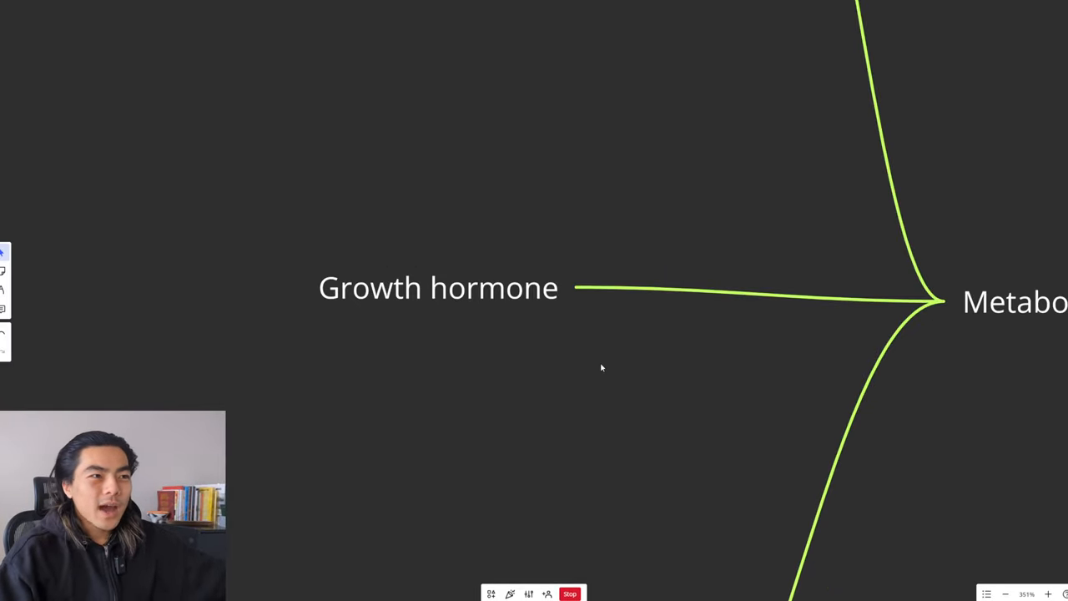
- Pan to the metabolic-process Ketosis branch and deselect the Burning fat as fuel node
drag(601, 367, 597, 318)
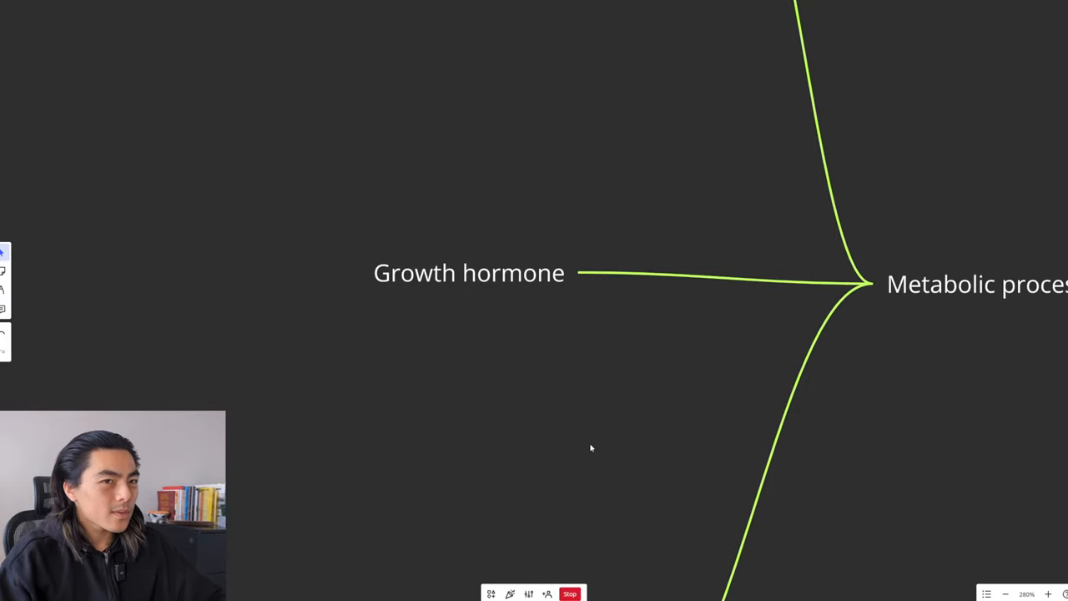
scroll(590, 448, down, 3)
scroll(656, 241, down, 2)
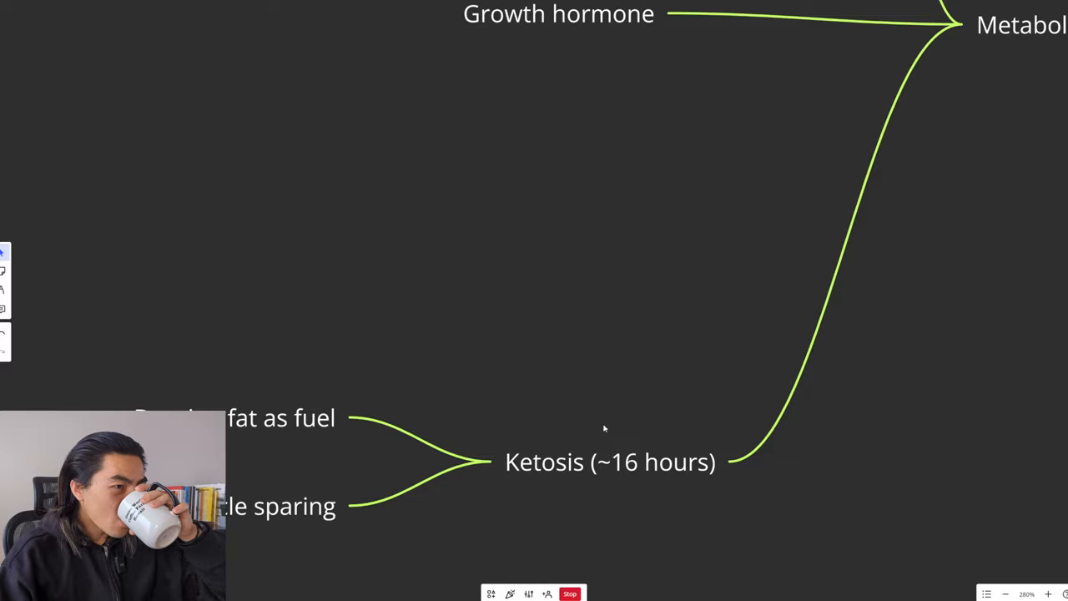
scroll(615, 404, down, 2)
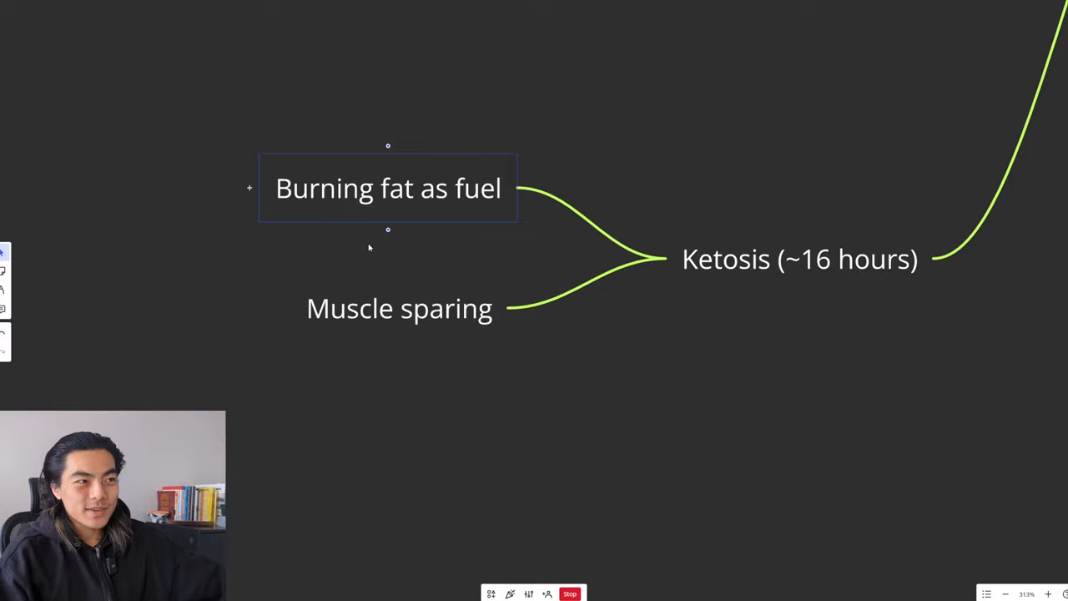
scroll(345, 257, up, 2)
click(346, 257)
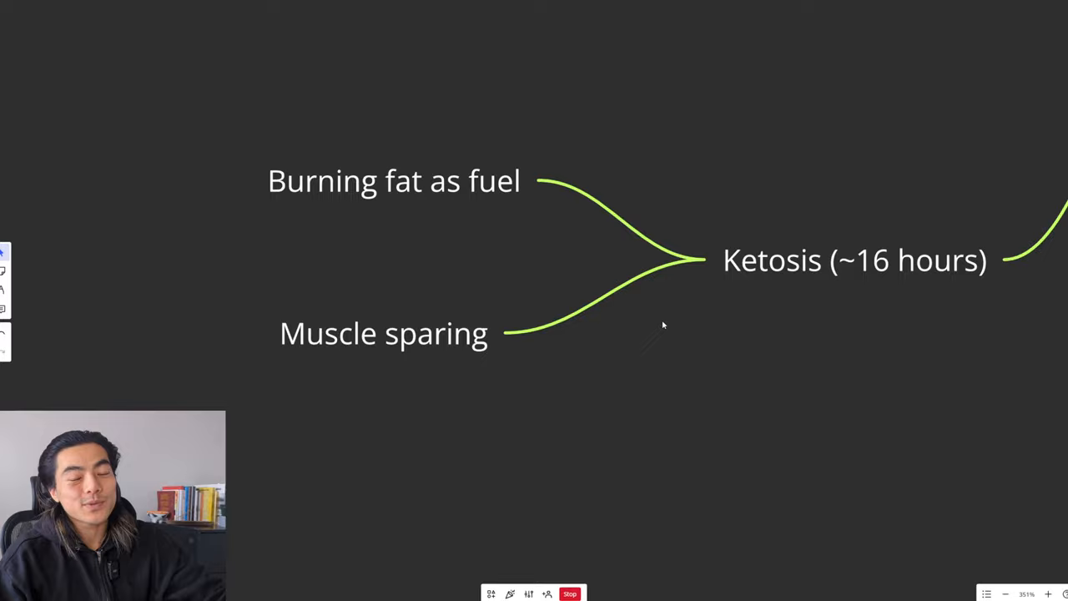
scroll(663, 327, down, 3)
scroll(673, 356, down, 3)
scroll(754, 359, down, 3)
scroll(627, 339, down, 5)
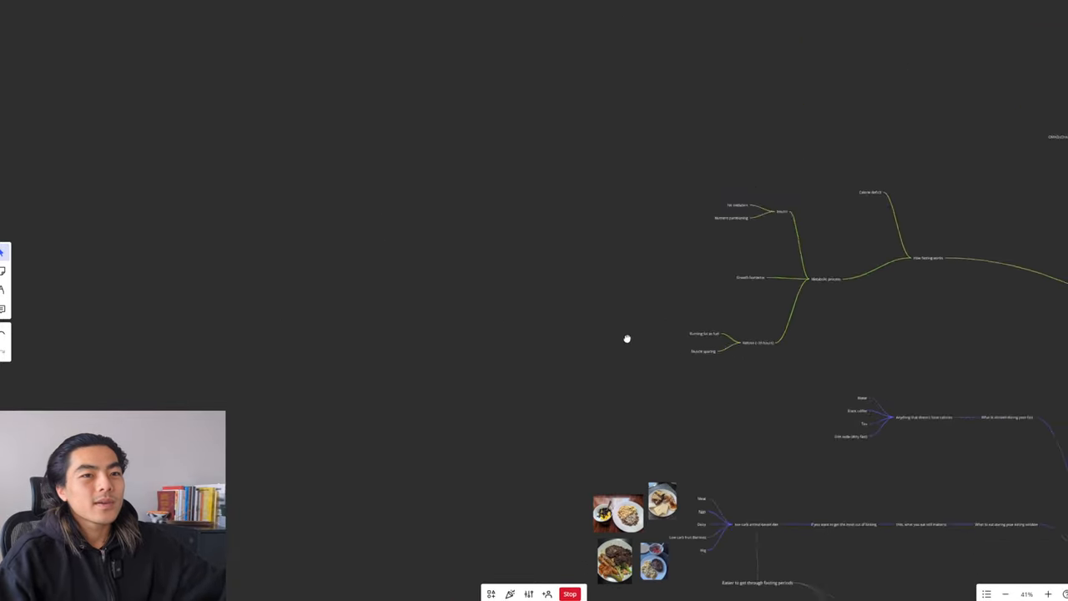
scroll(687, 365, up, 3)
scroll(777, 498, up, 3)
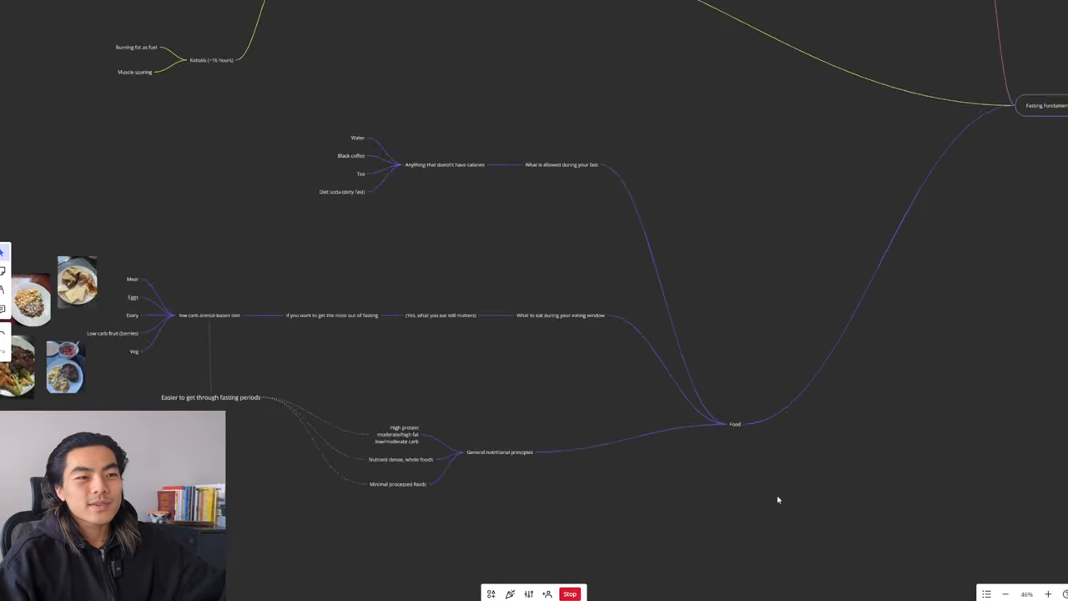
scroll(759, 501, up, 4)
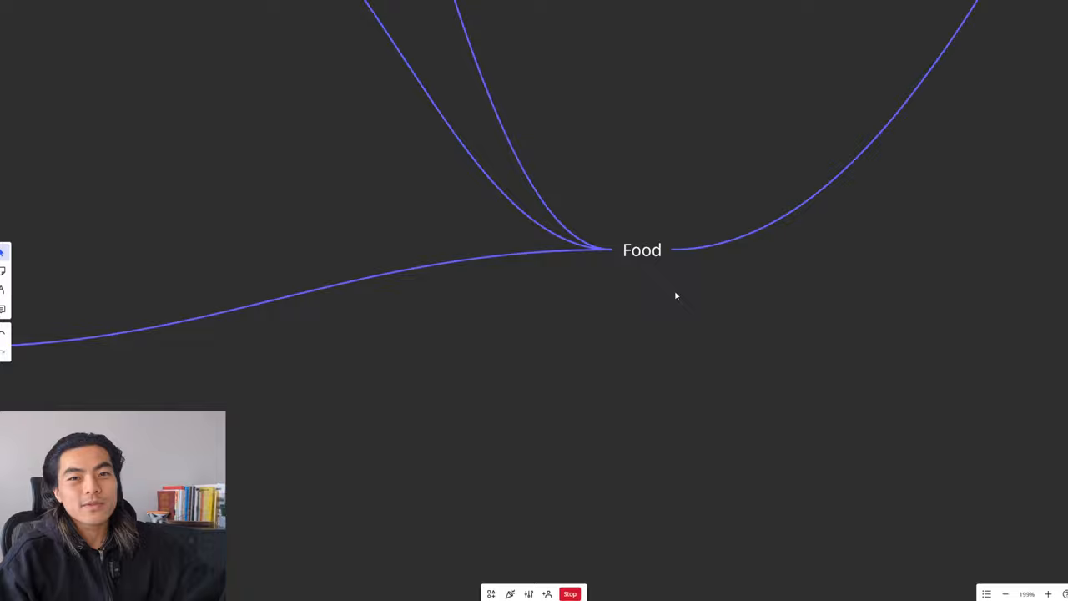
- Pick the Food node and pan to What is allowed during your fast
click(642, 250)
drag(646, 127, 746, 505)
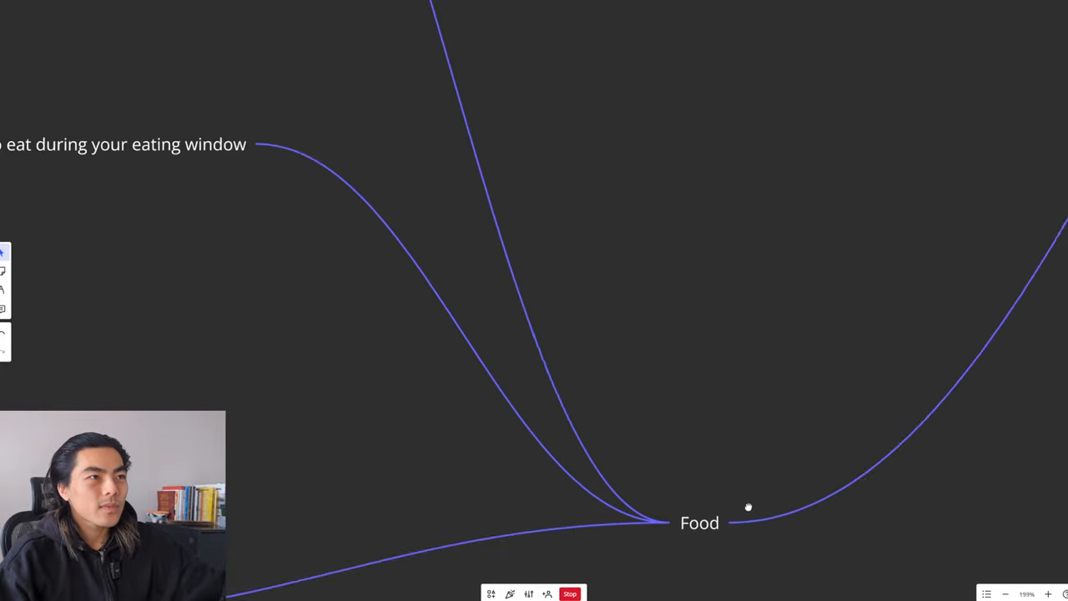
drag(584, 155, 684, 486)
scroll(501, 334, up, 3)
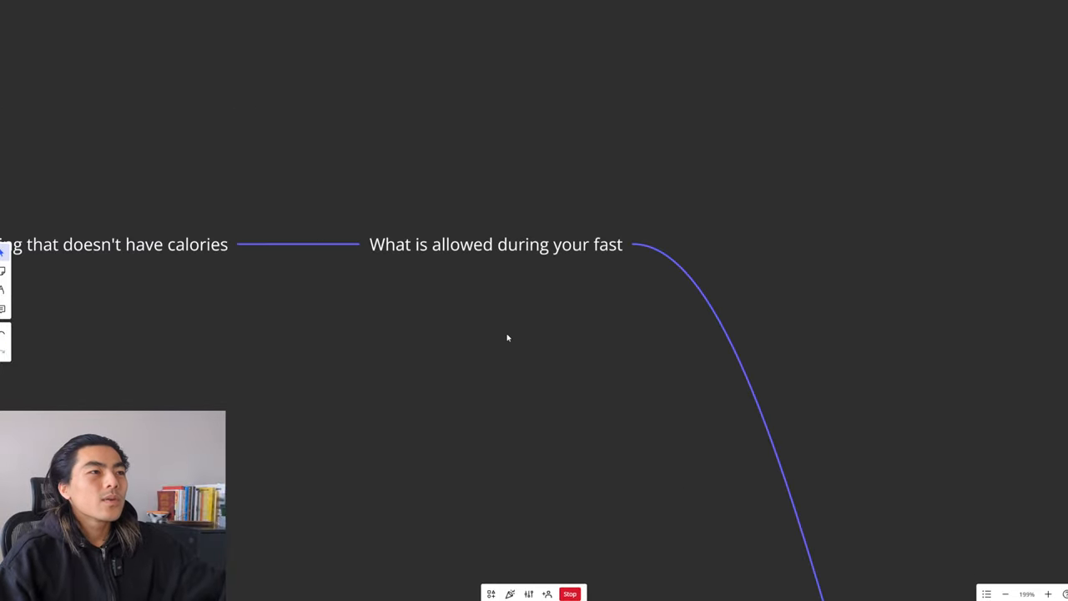
scroll(409, 326, down, 2)
scroll(458, 317, left, 2)
scroll(432, 325, up, 3)
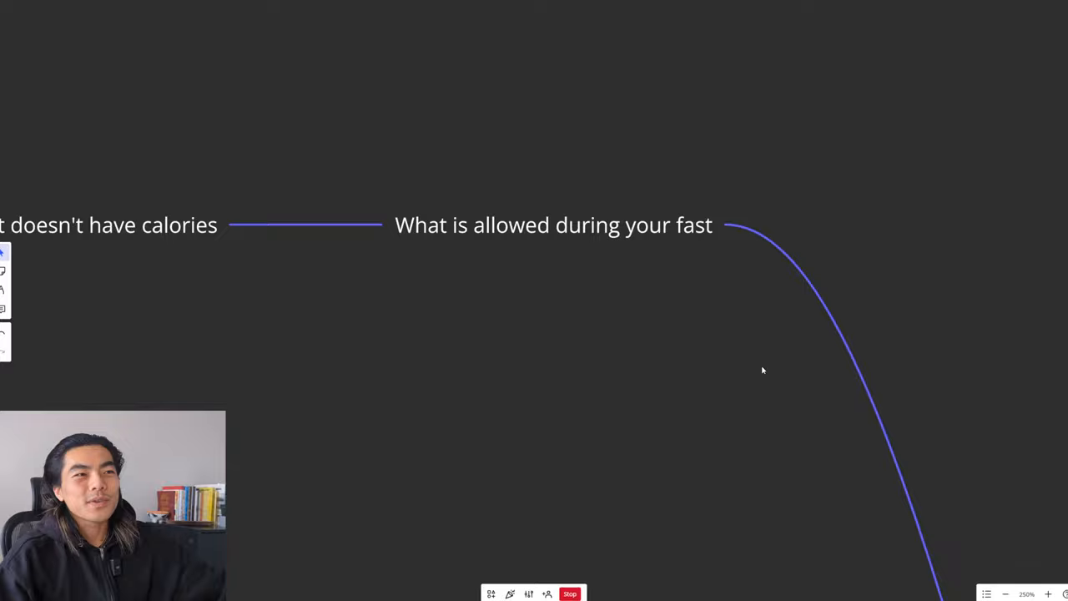
scroll(679, 369, right, 2)
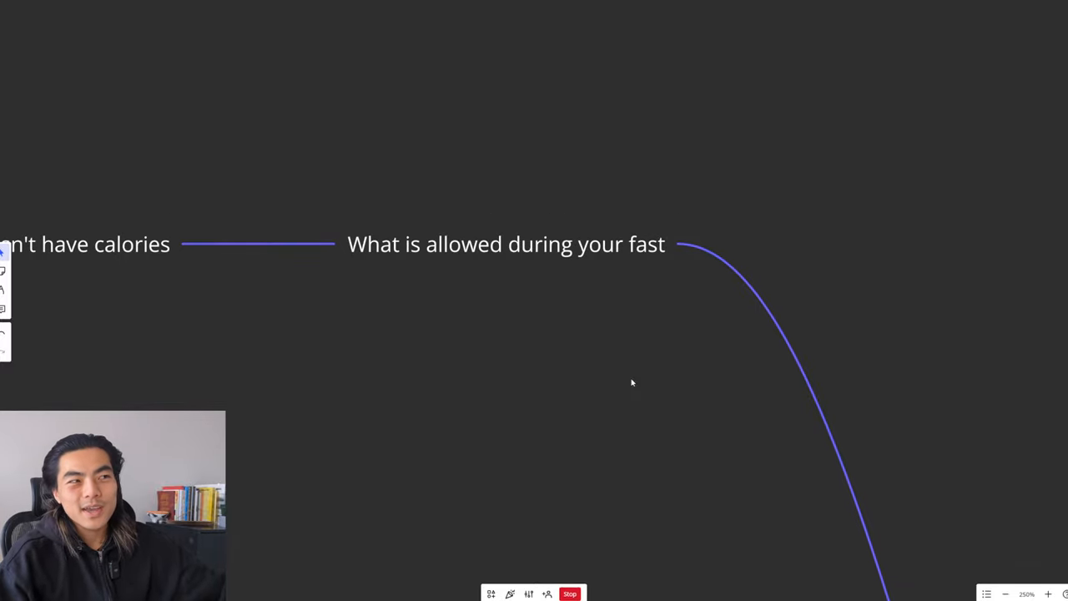
scroll(632, 383, left, 2)
scroll(423, 346, left, 5)
scroll(642, 341, left, 3)
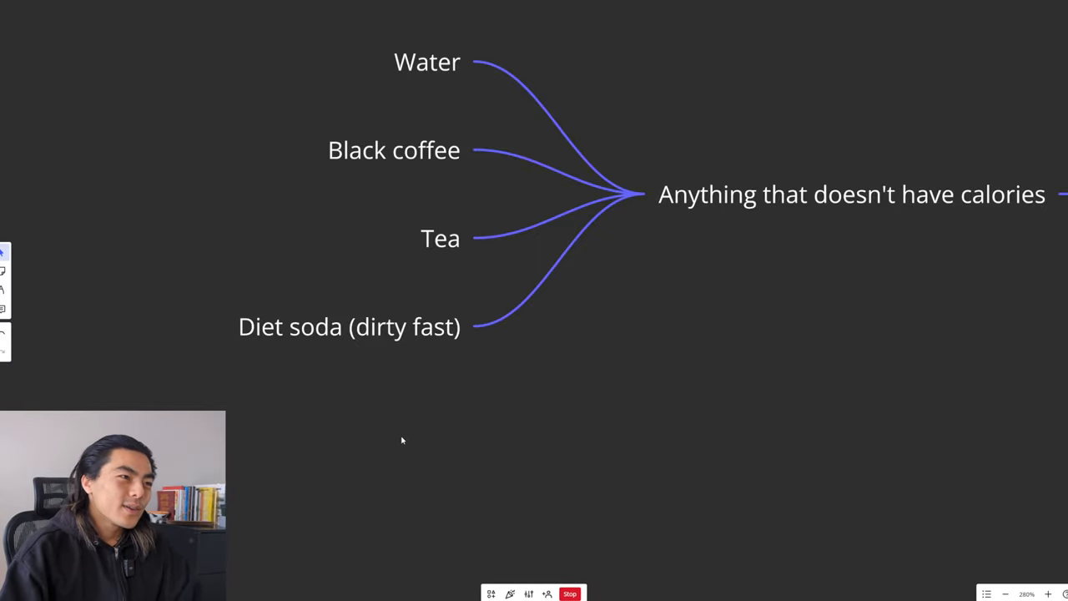
- Centre the list of calorie-free drinks: Water, Black coffee, Tea and Diet soda
drag(401, 437, 489, 435)
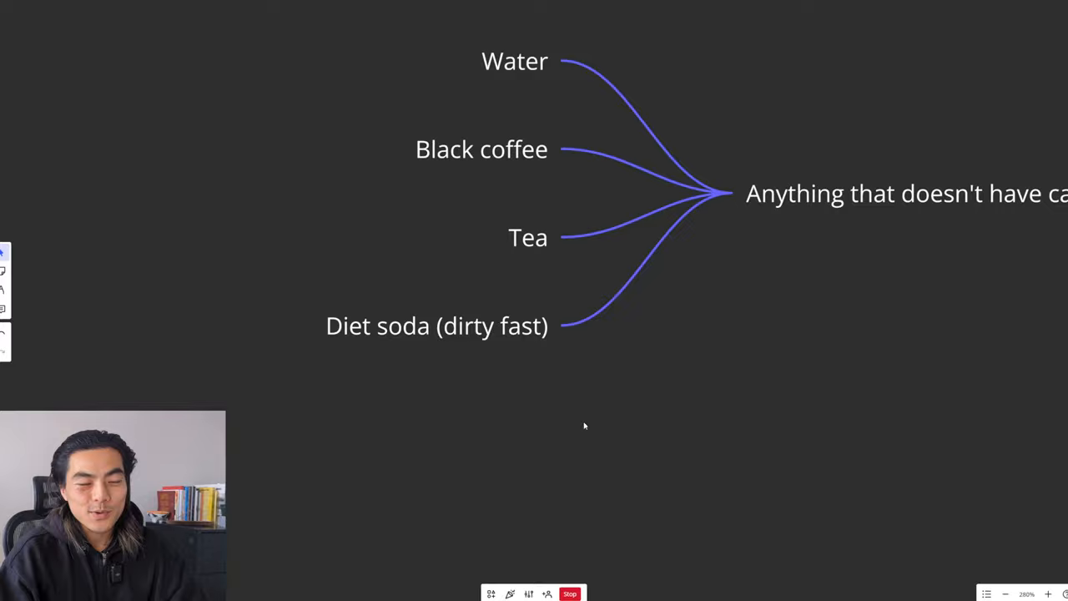
scroll(584, 426, down, 3)
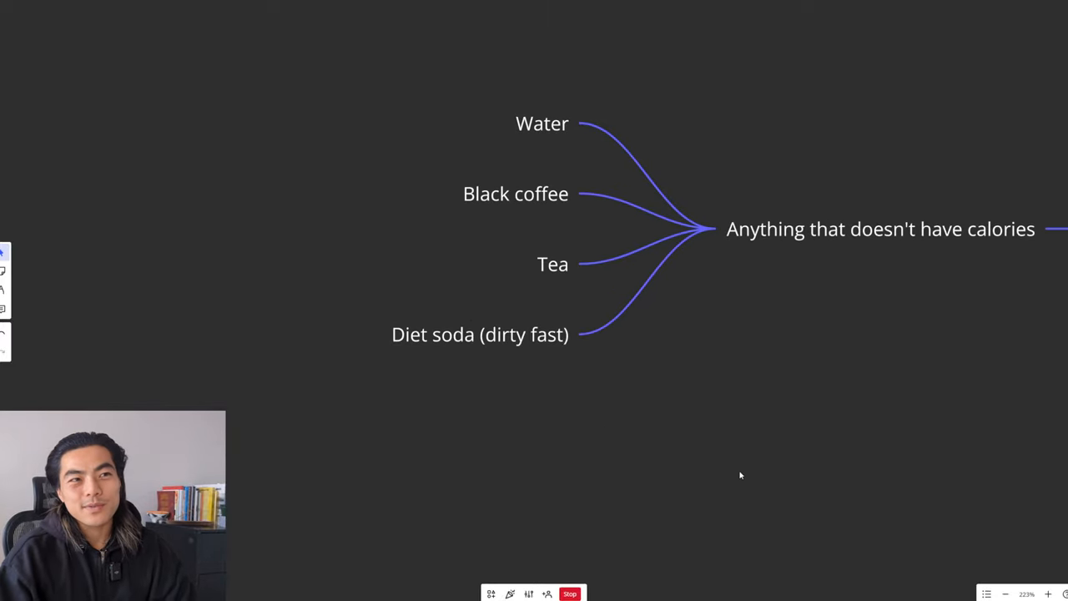
scroll(668, 337, down, 5)
scroll(765, 346, down, 5)
scroll(517, 209, down, 2)
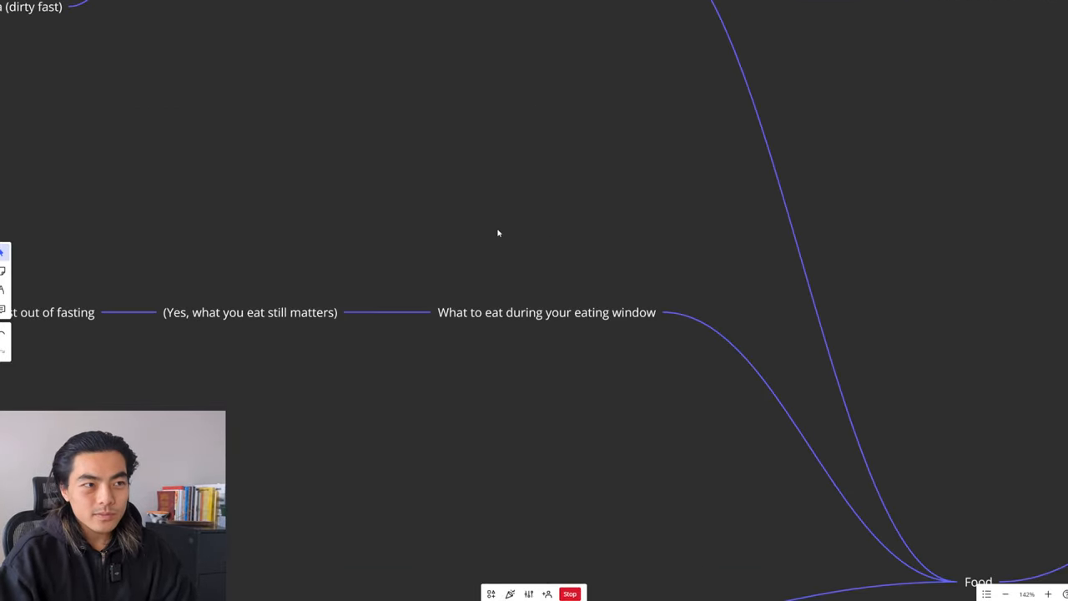
scroll(570, 219, down, 1)
scroll(575, 227, left, 2)
scroll(575, 227, up, 3)
scroll(587, 215, up, 2)
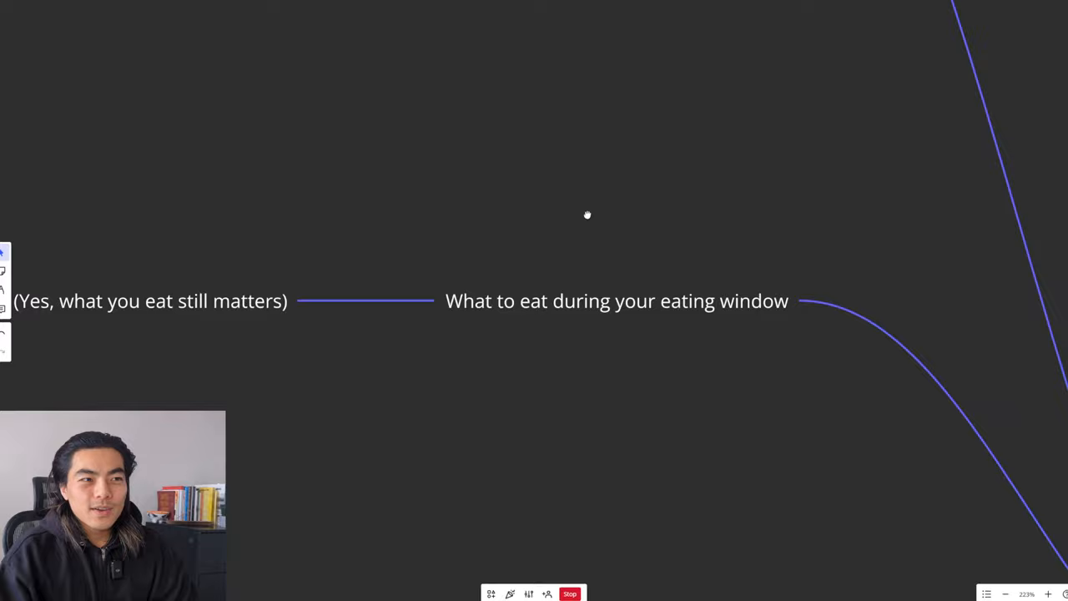
scroll(587, 214, up, 1)
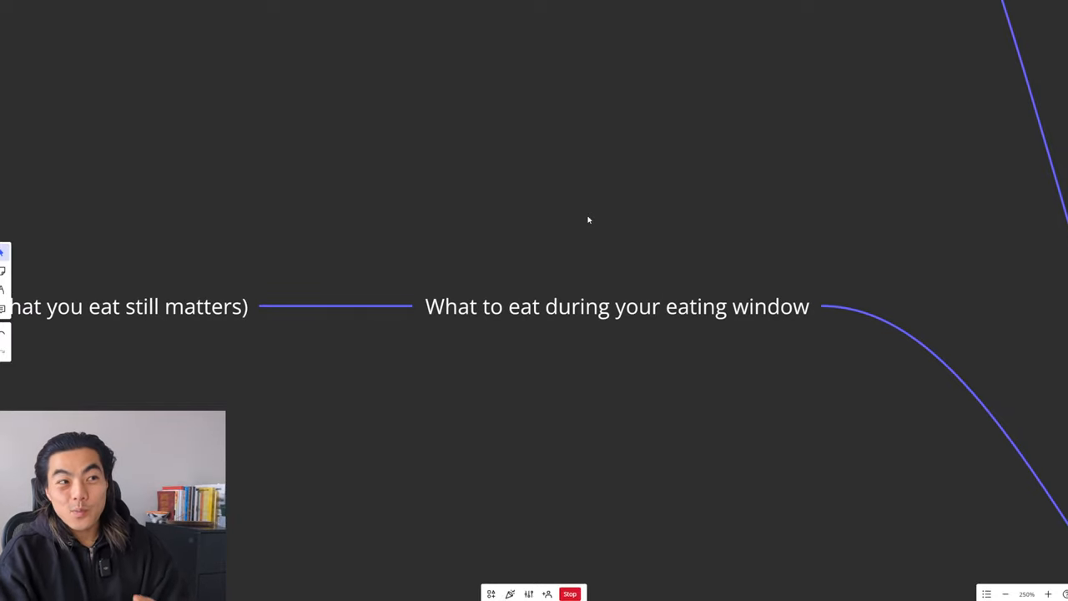
scroll(432, 211, left, 2)
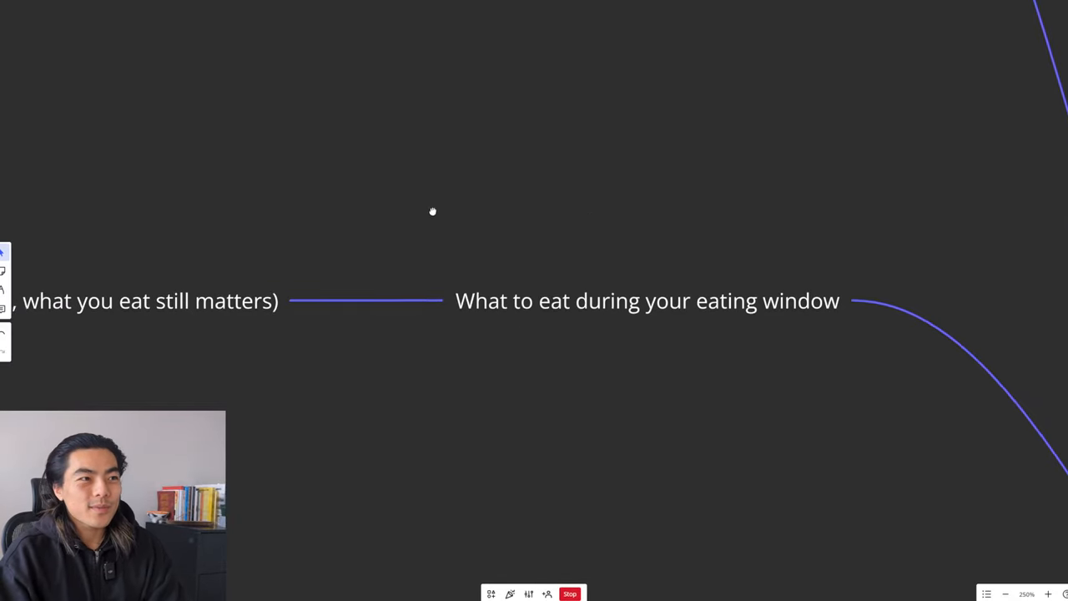
scroll(587, 191, left, 5)
scroll(596, 193, left, 2)
scroll(508, 205, up, 1)
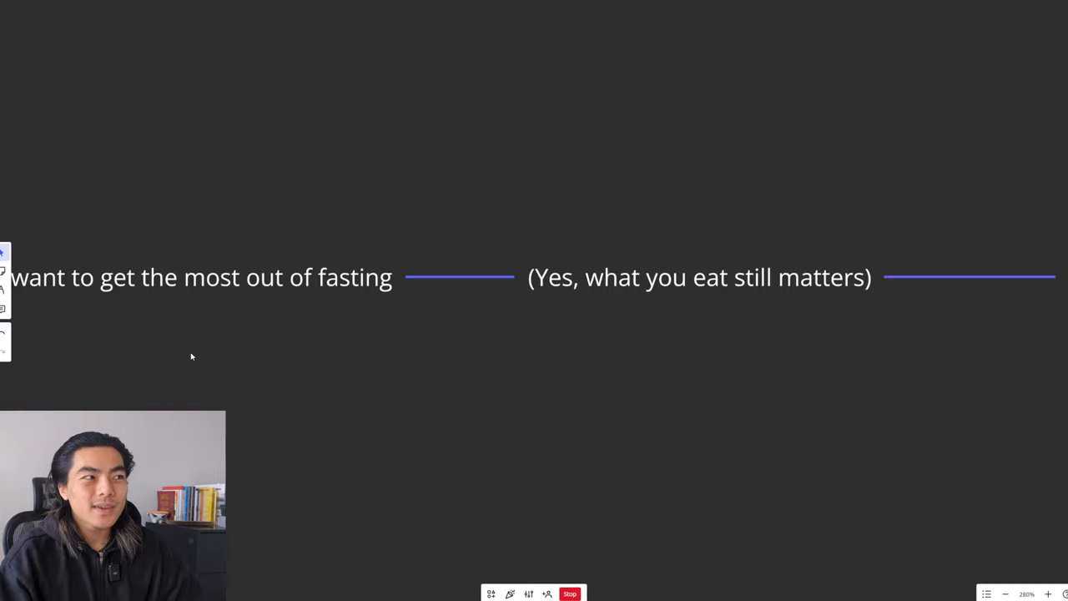
- Pan to the Meat, Eggs, Dairy, berries and Veg branches feeding 'low carb animal-based diet'
drag(192, 356, 560, 332)
scroll(560, 336, down, 3)
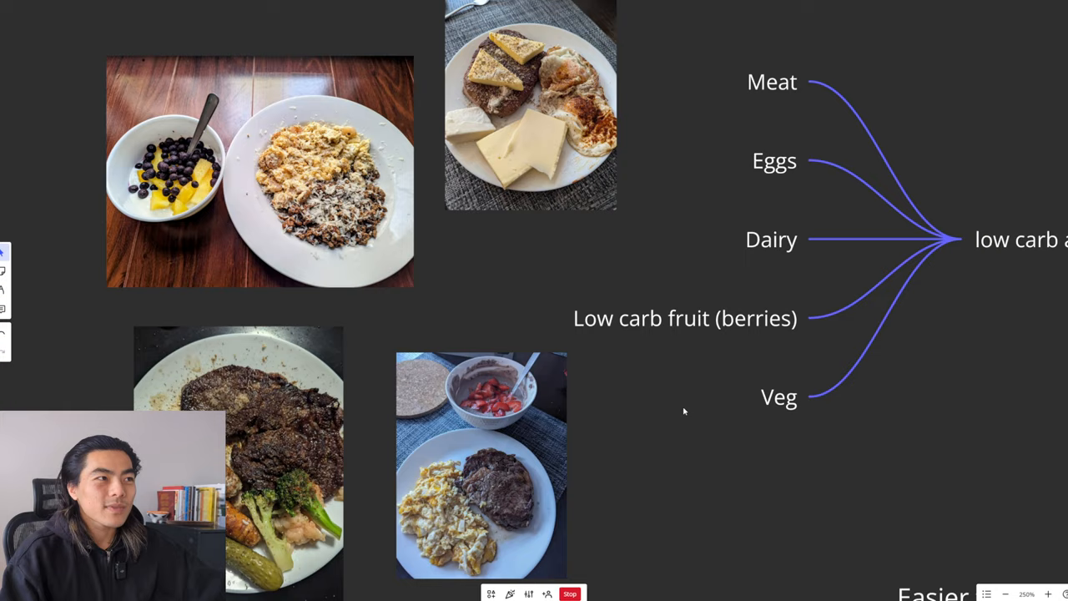
scroll(731, 393, down, 1)
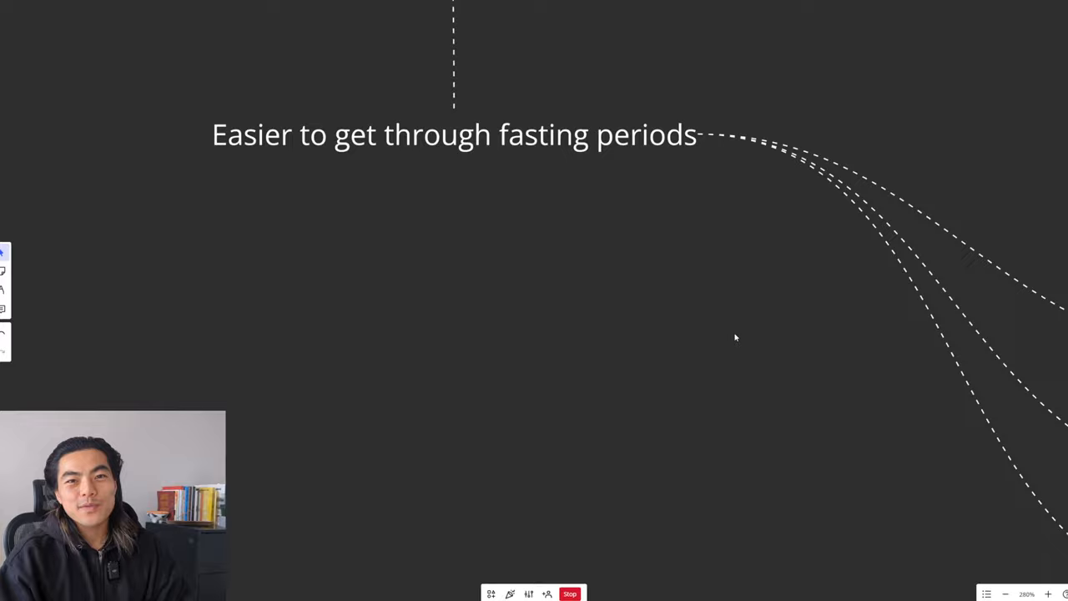
scroll(736, 337, down, 3)
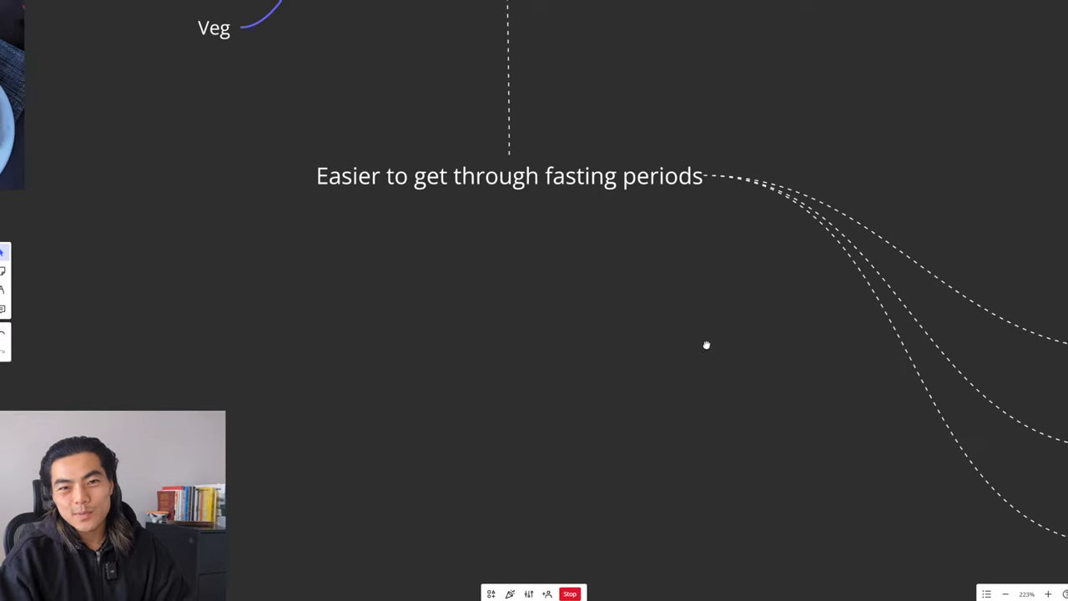
scroll(706, 345, right, 5)
scroll(443, 241, right, 2)
scroll(458, 250, down, 2)
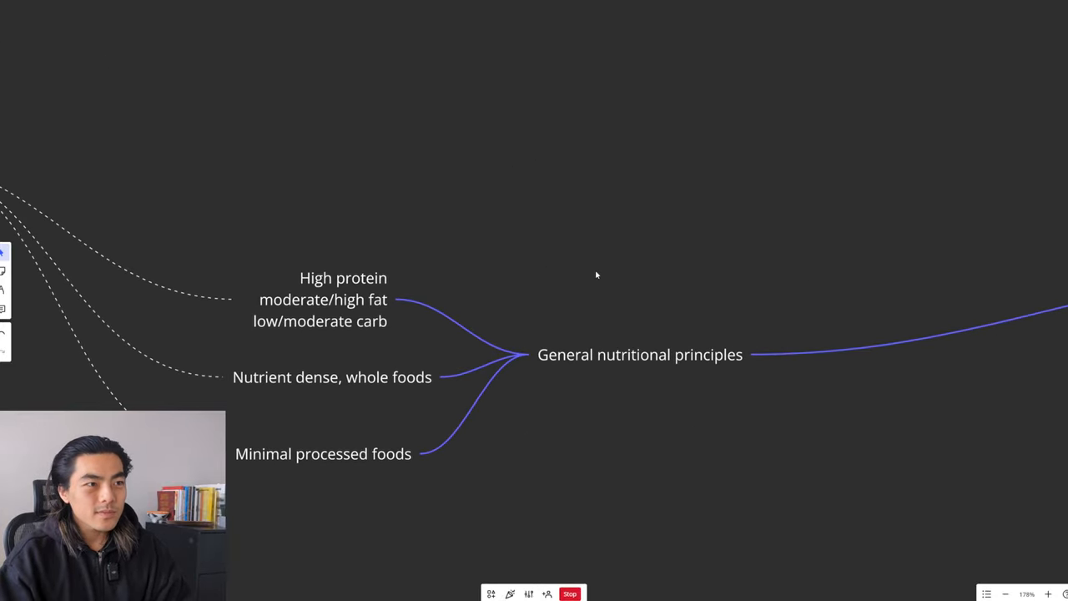
scroll(596, 275, down, 3)
scroll(615, 281, right, 10)
scroll(615, 282, up, 5)
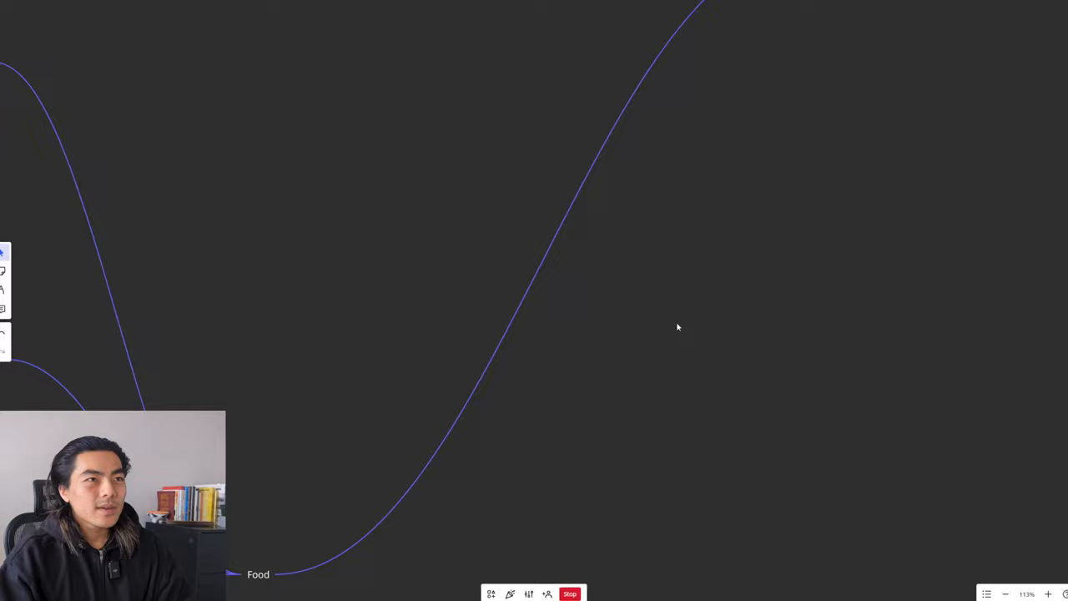
scroll(677, 326, down, 3)
scroll(667, 267, right, 5)
scroll(489, 339, right, 5)
scroll(443, 271, right, 5)
scroll(546, 296, down, 2)
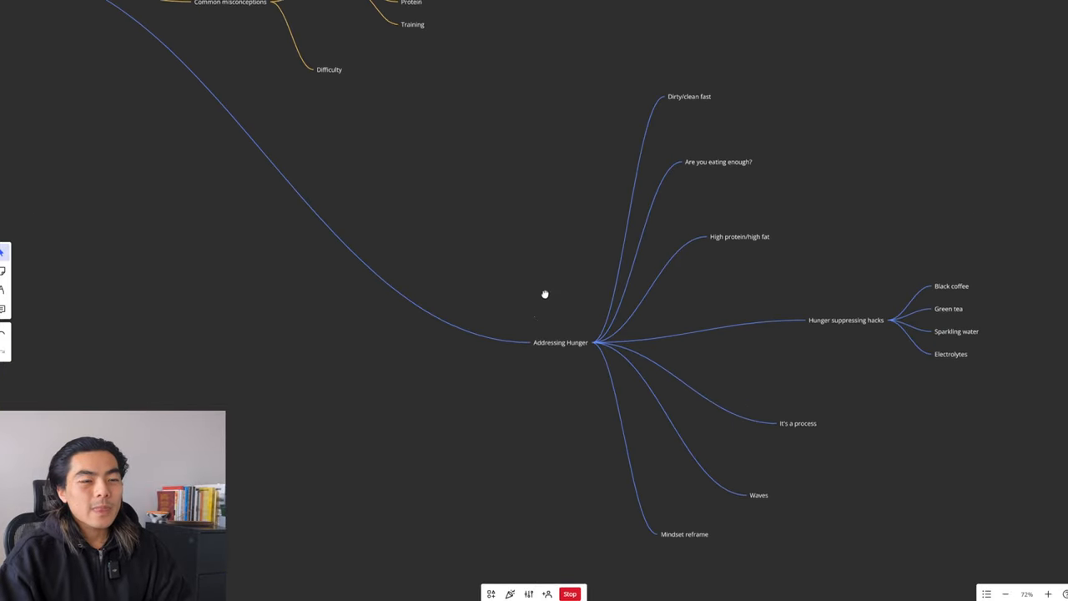
scroll(568, 310, up, 1)
scroll(575, 323, up, 2)
scroll(562, 273, up, 2)
scroll(562, 273, down, 1)
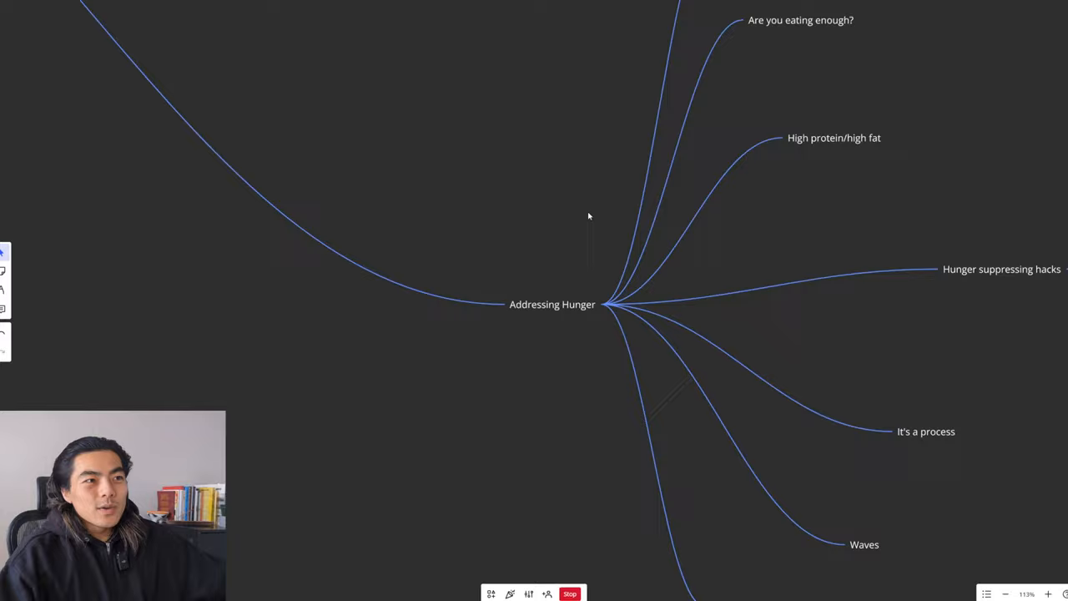
scroll(507, 343, up, 3)
scroll(518, 330, up, 2)
scroll(514, 208, up, 2)
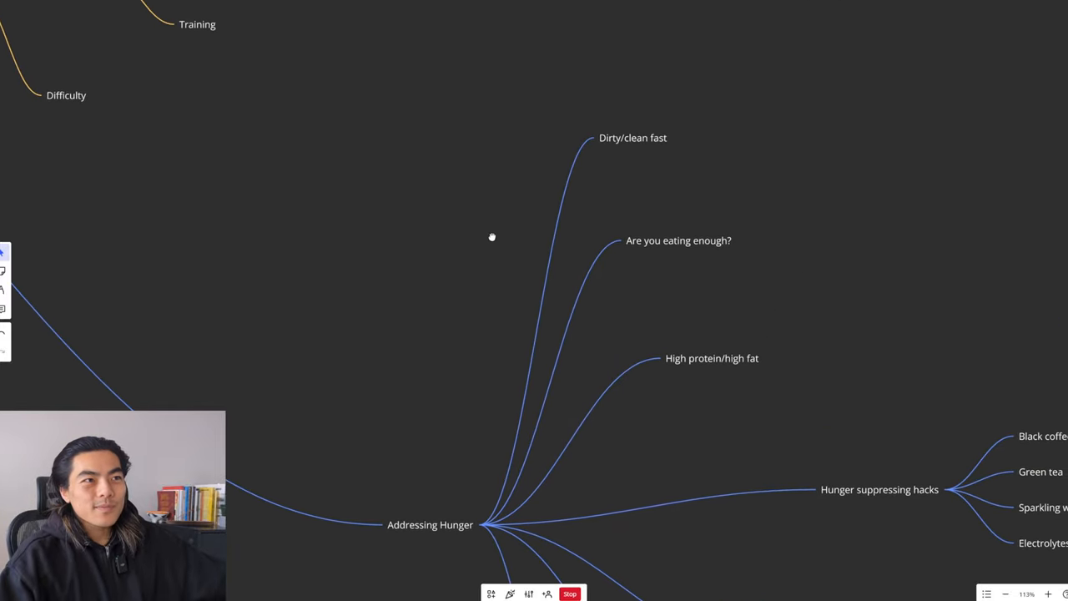
scroll(501, 226, up, 3)
scroll(492, 229, right, 2)
mouse_move(639, 124)
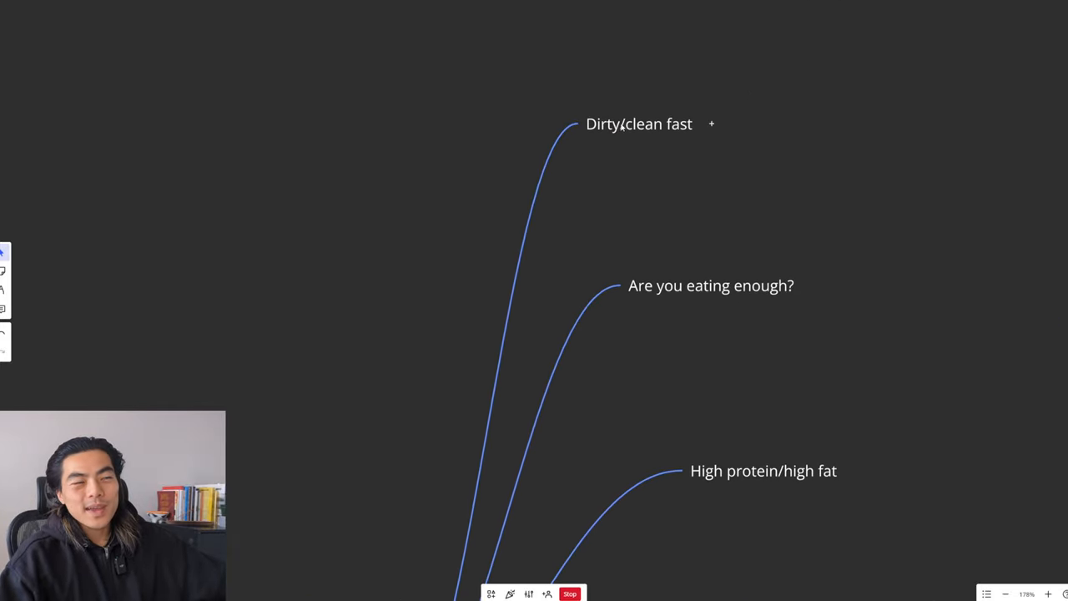
- Highlight 'Dirty/clean fast' and 'Are you eating enough?' in turn, then pan down to 'Hunger suppressing hacks'
drag(622, 125, 627, 111)
click(620, 177)
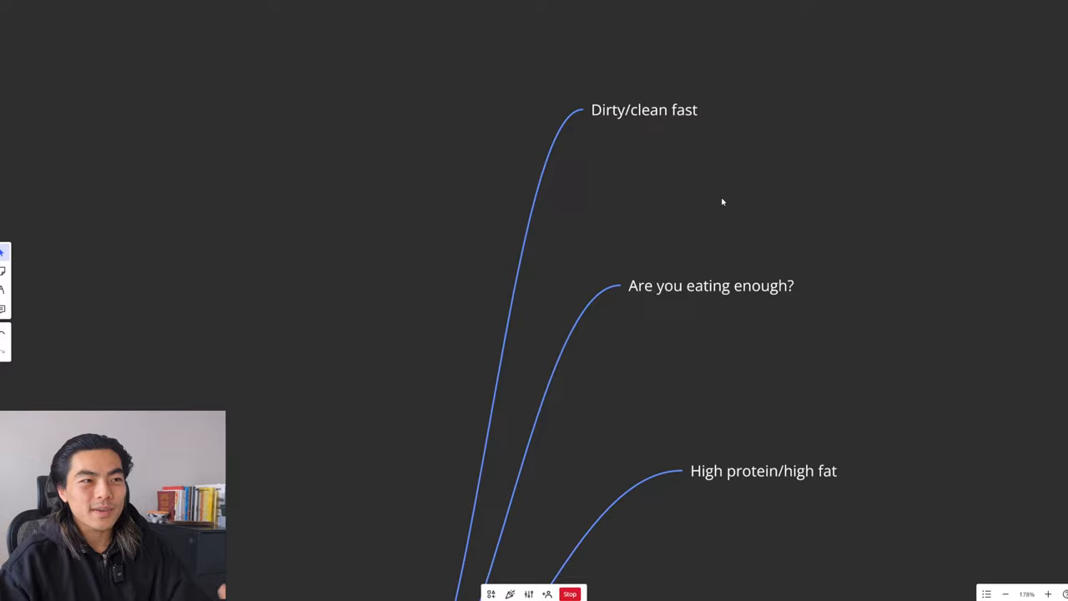
scroll(727, 248, down, 1)
drag(698, 249, 702, 243)
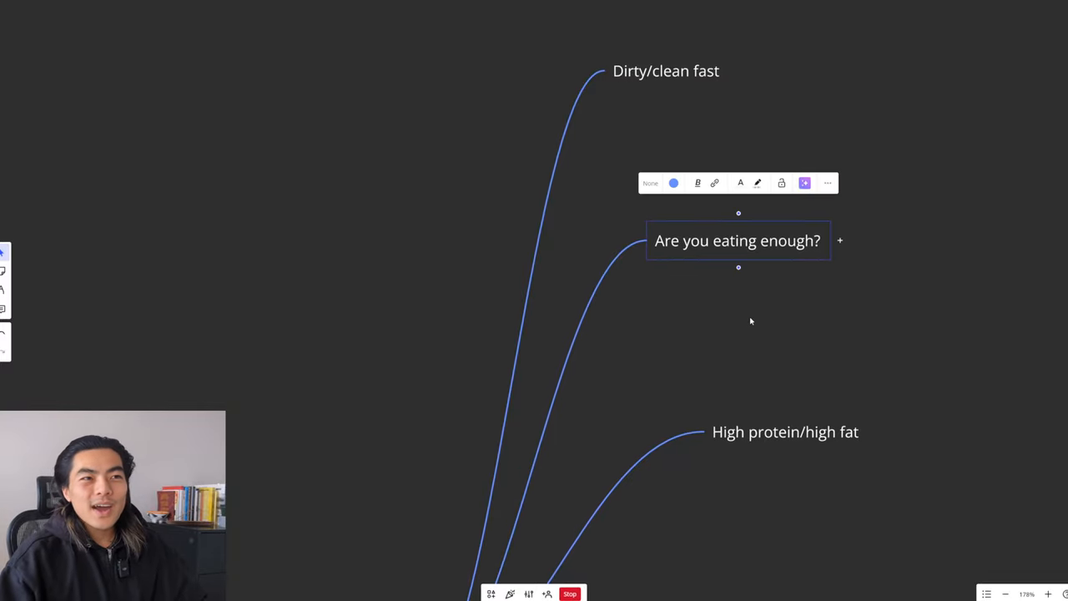
click(751, 320)
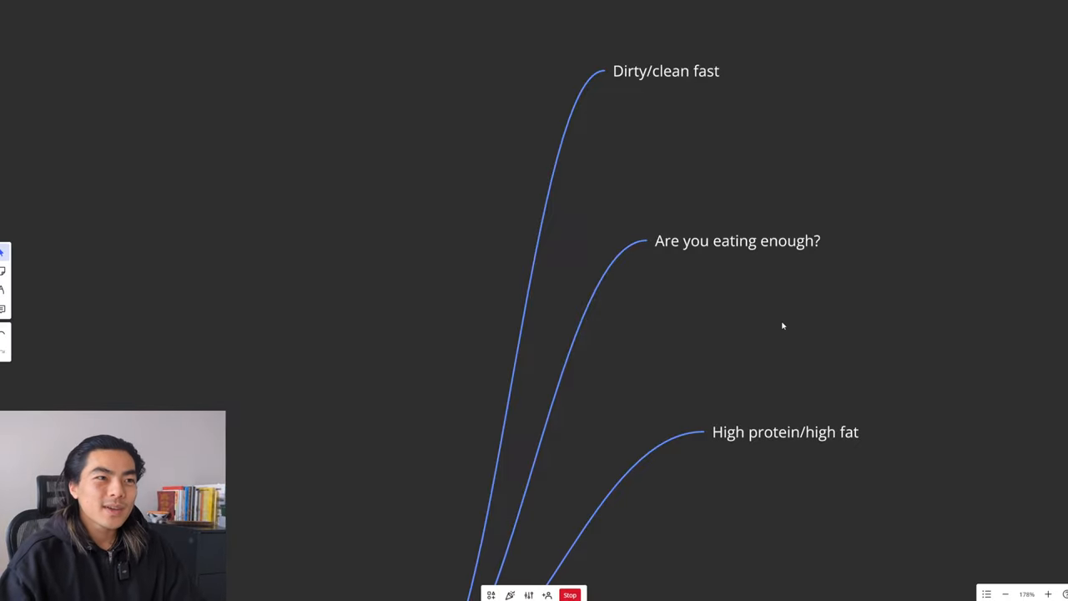
scroll(754, 309, down, 2)
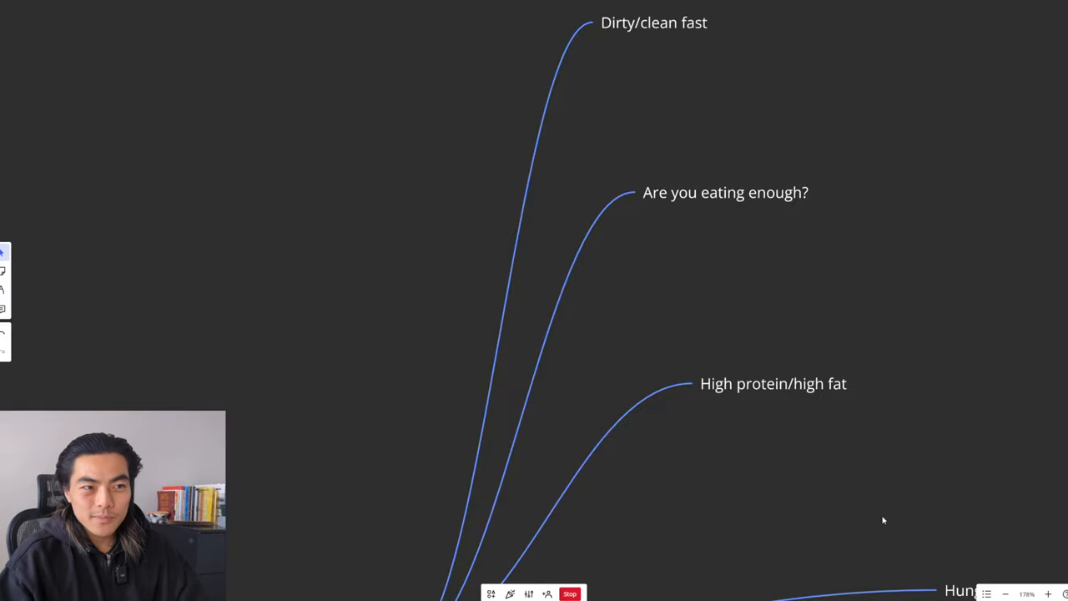
mouse_move(883, 520)
mouse_down()
mouse_move(896, 348)
mouse_move(794, 334)
mouse_move(708, 306)
mouse_up()
scroll(796, 353, up, 2)
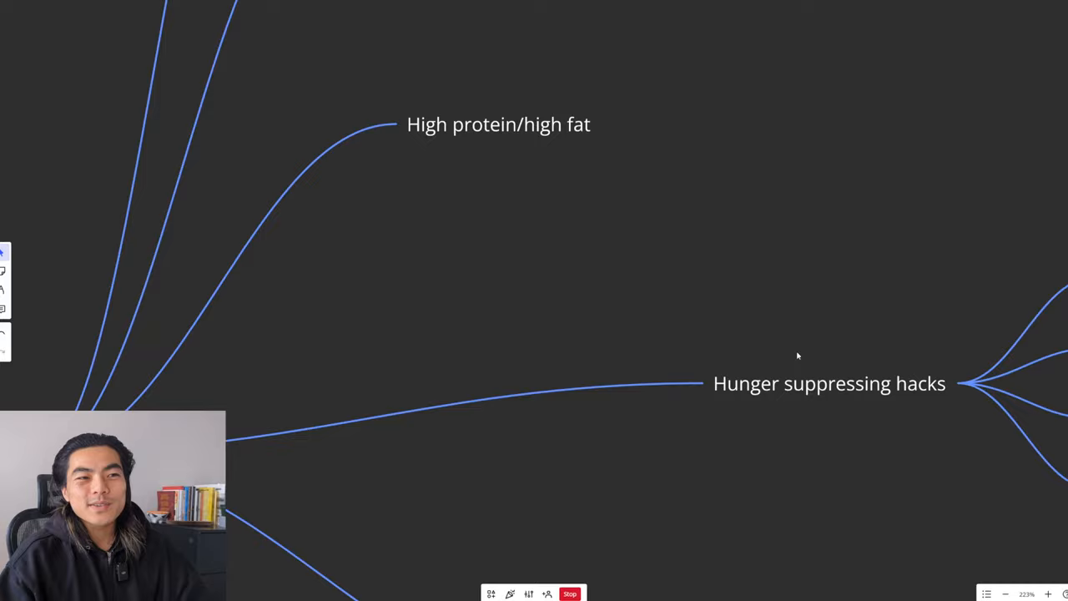
- Centre 'Hunger suppressing hacks' with Black coffee, Green tea, Sparkling water and Electrolytes, highlighting Electrolytes
mouse_move(796, 353)
mouse_down()
mouse_move(768, 269)
mouse_move(639, 239)
mouse_move(601, 217)
mouse_up()
scroll(767, 275, up, 2)
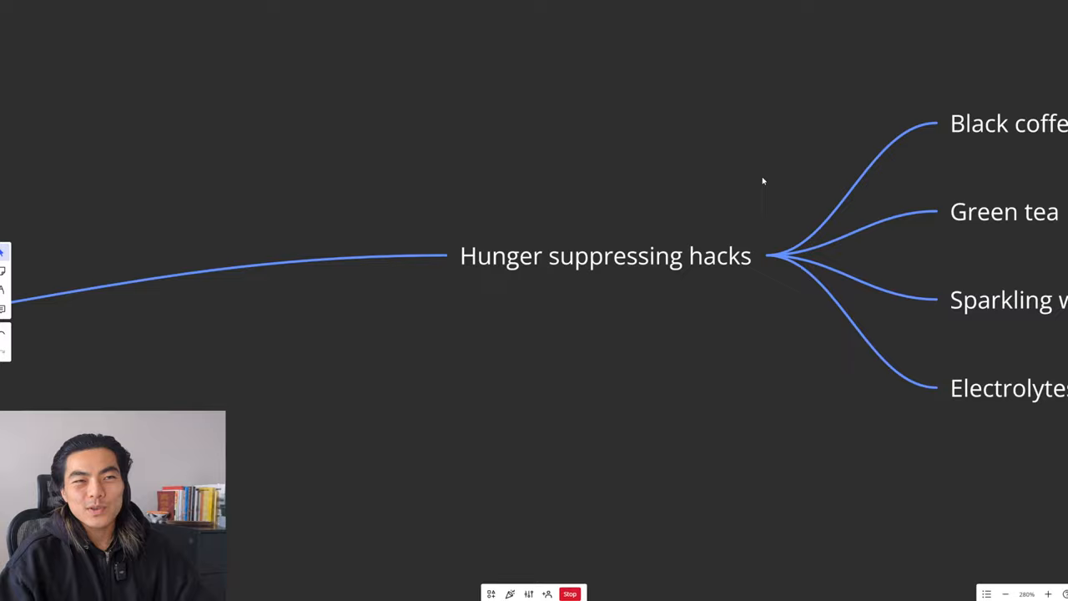
mouse_move(762, 181)
mouse_down()
mouse_move(646, 158)
mouse_move(555, 194)
mouse_up()
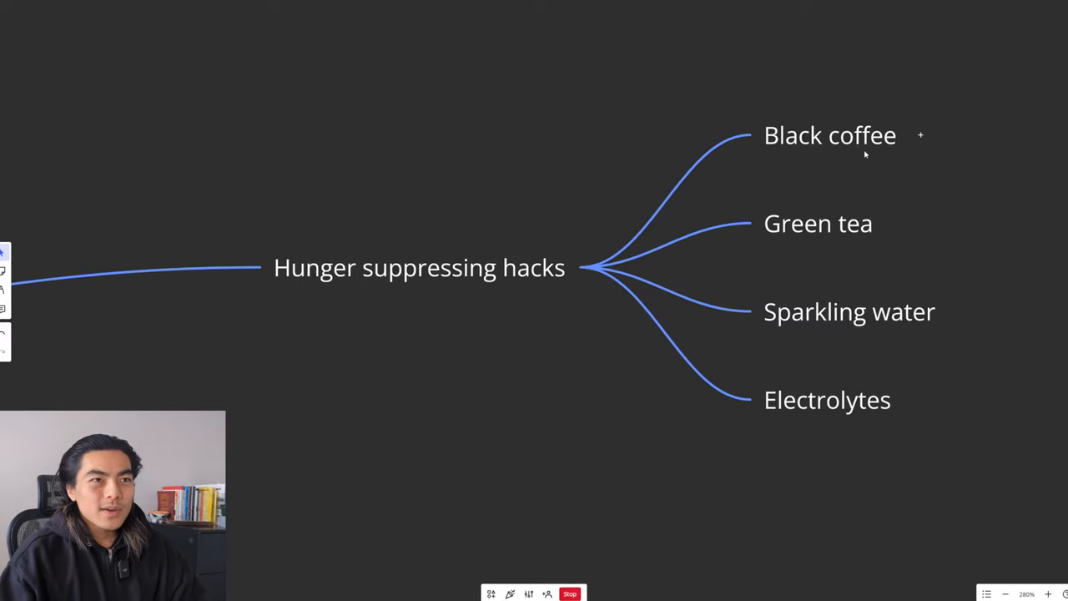
scroll(859, 152, right, 2)
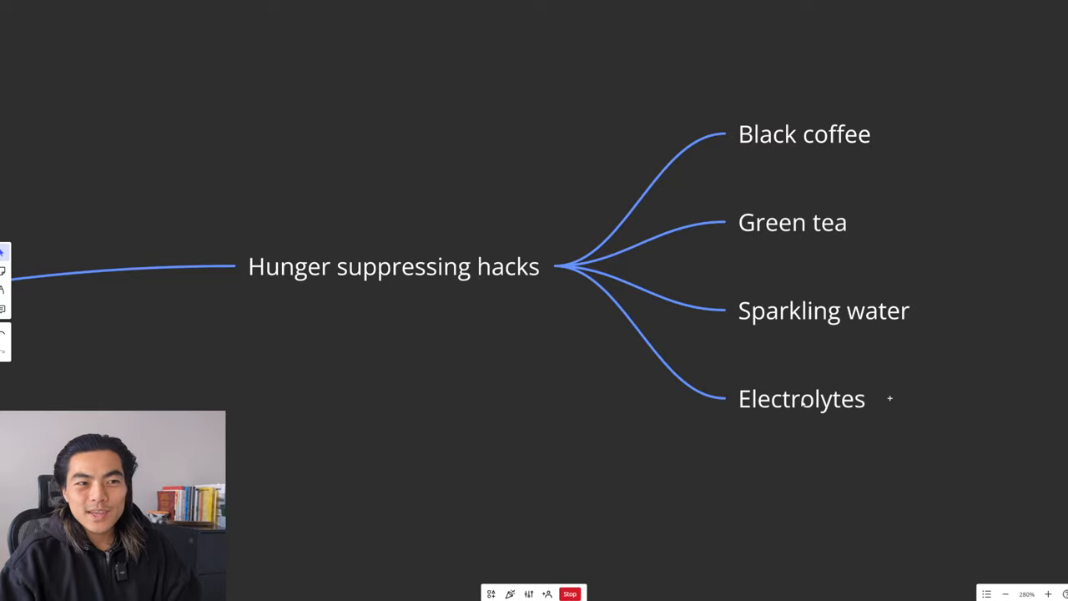
click(808, 406)
click(797, 451)
scroll(809, 436, up, 2)
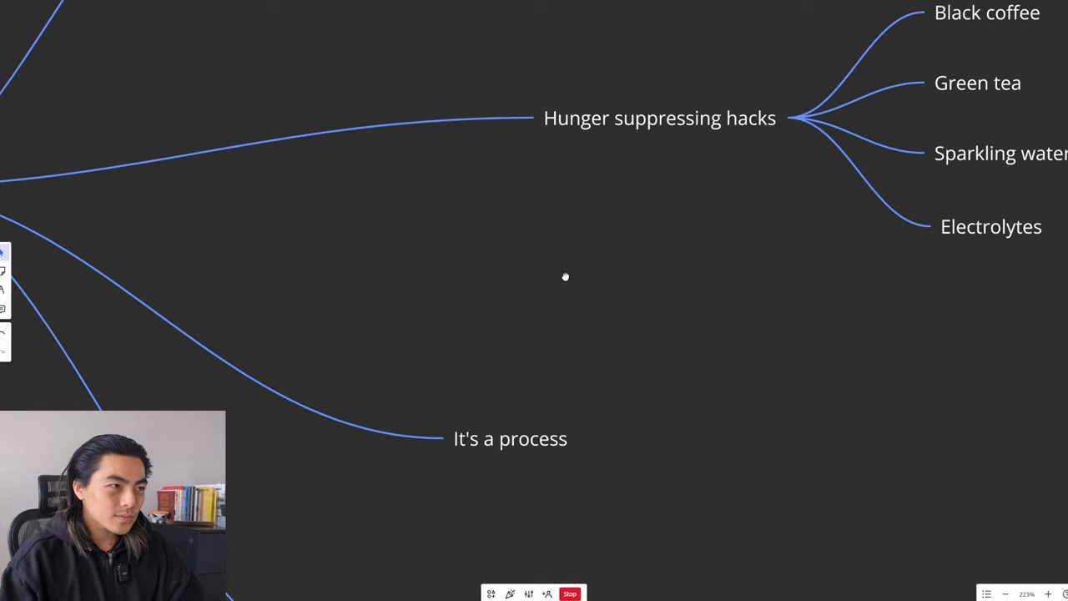
- Pan onto 'It's a process' with 'Waves' alongside it
drag(655, 293, 812, 242)
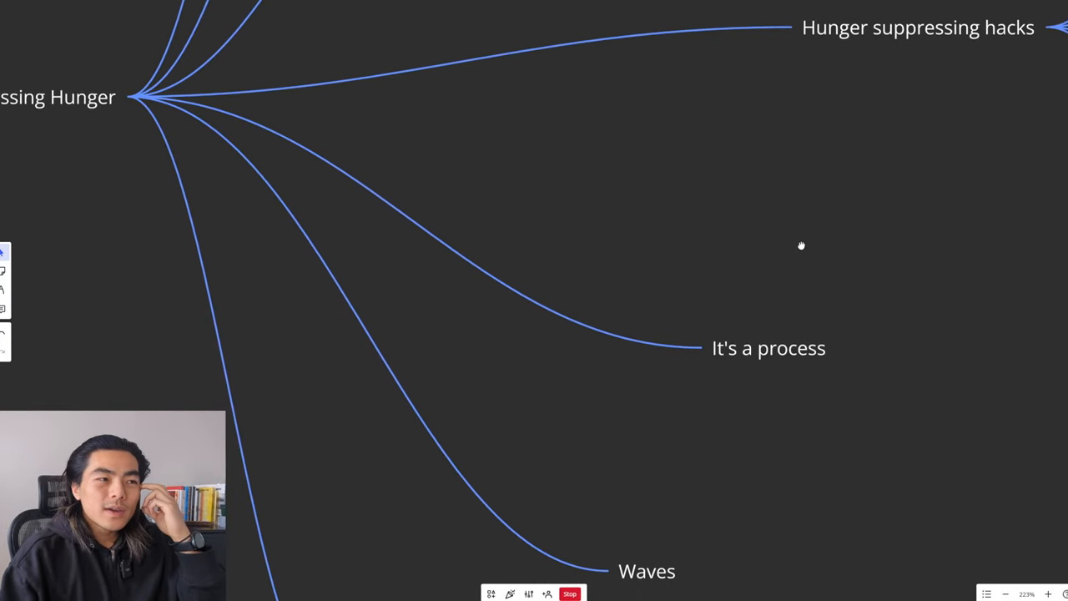
mouse_move(734, 295)
mouse_down()
mouse_move(772, 232)
mouse_move(748, 211)
mouse_up()
scroll(740, 272, up, 3)
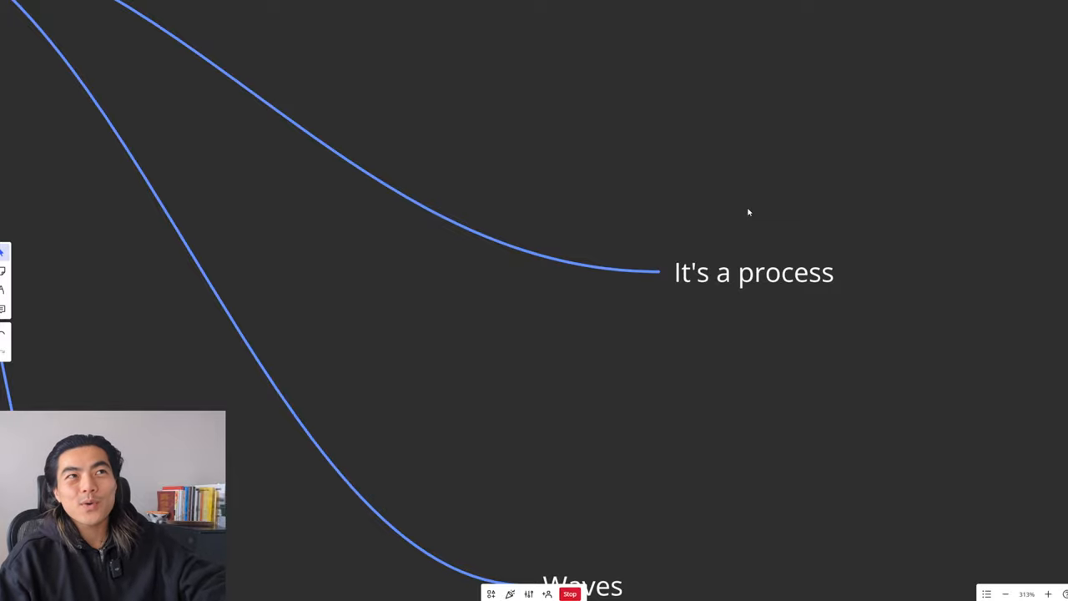
scroll(749, 212, up, 1)
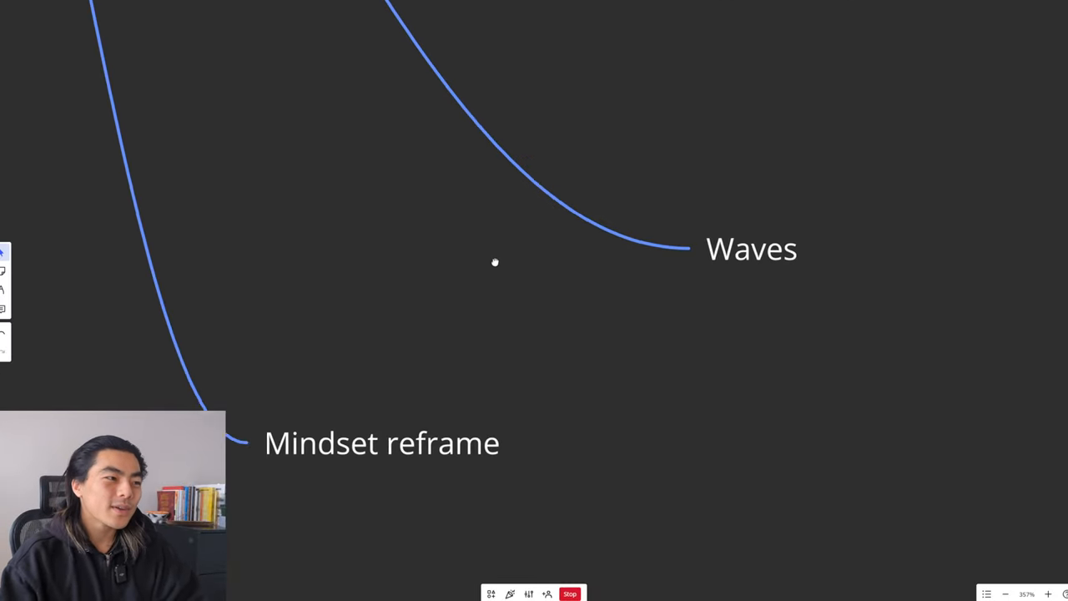
scroll(496, 262, left, 5)
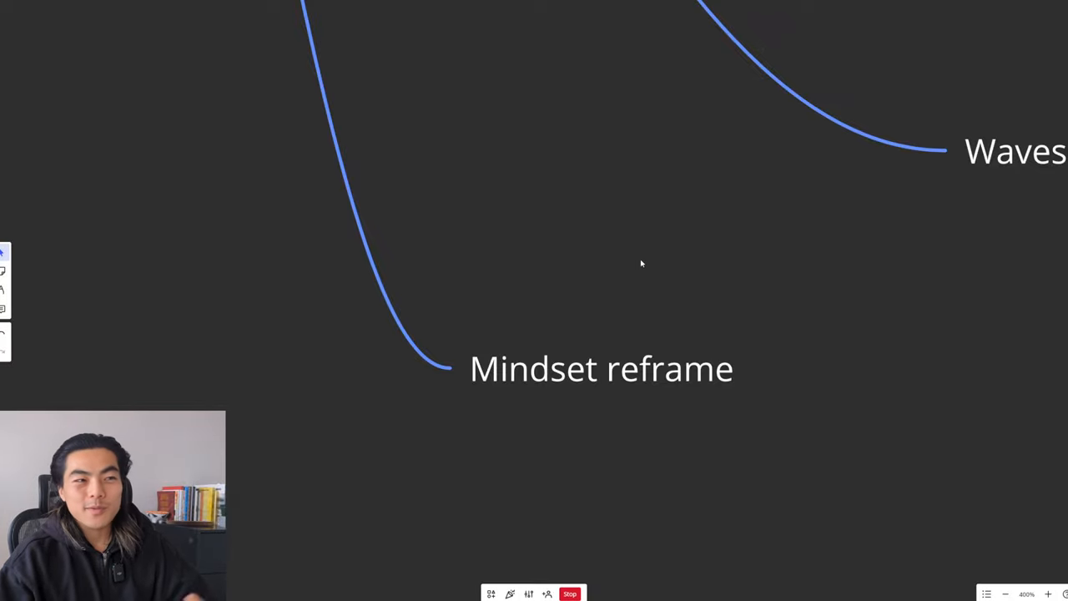
scroll(641, 264, down, 3)
scroll(641, 250, up, 3)
scroll(641, 239, down, 2)
scroll(622, 303, up, 3)
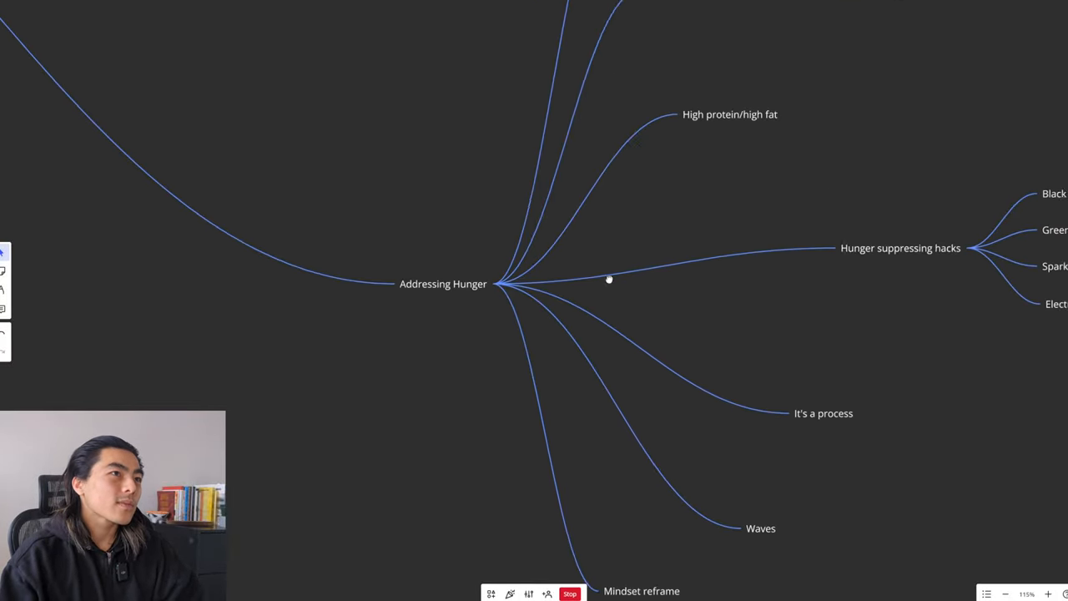
scroll(609, 280, up, 5)
scroll(458, 205, left, 4)
scroll(784, 226, left, 2)
scroll(406, 136, up, 1)
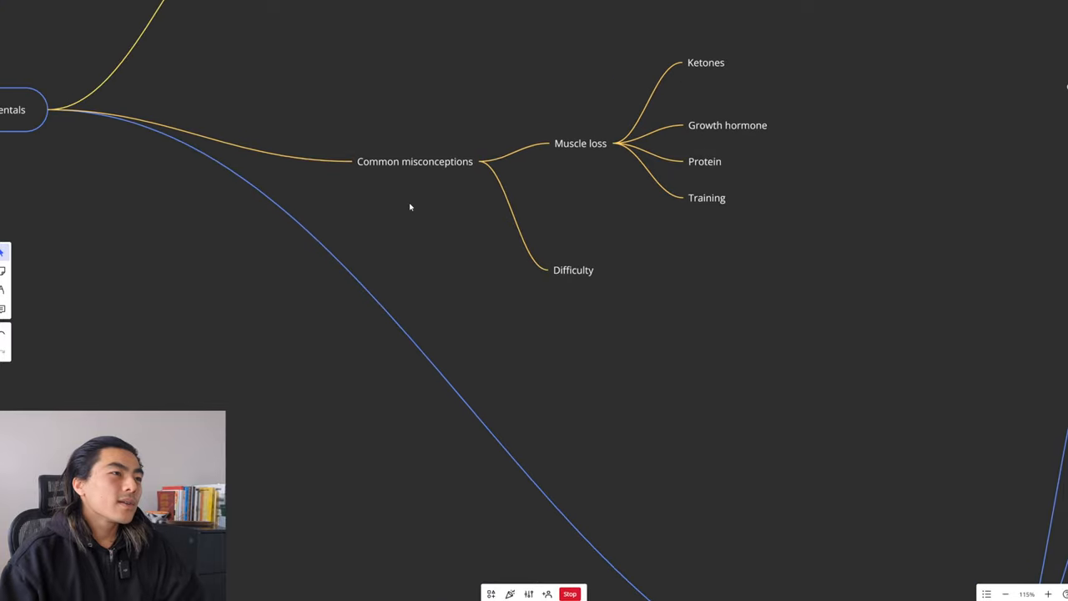
scroll(418, 198, up, 3)
scroll(477, 225, up, 1)
scroll(484, 309, up, 3)
scroll(477, 326, up, 2)
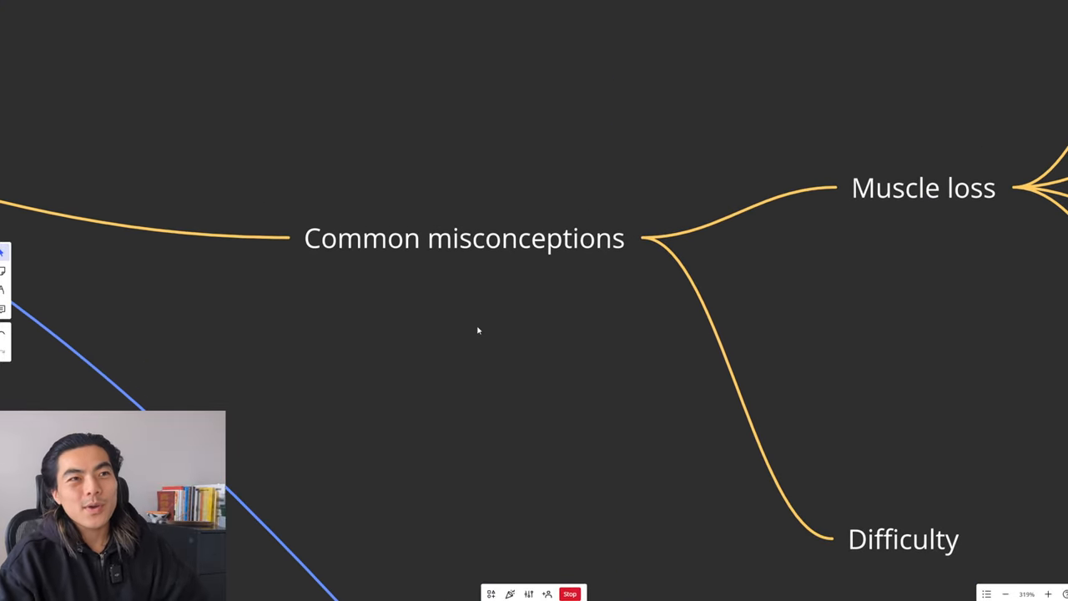
scroll(779, 341, right, 2)
scroll(751, 359, up, 1)
scroll(710, 381, right, 2)
scroll(676, 400, up, 1)
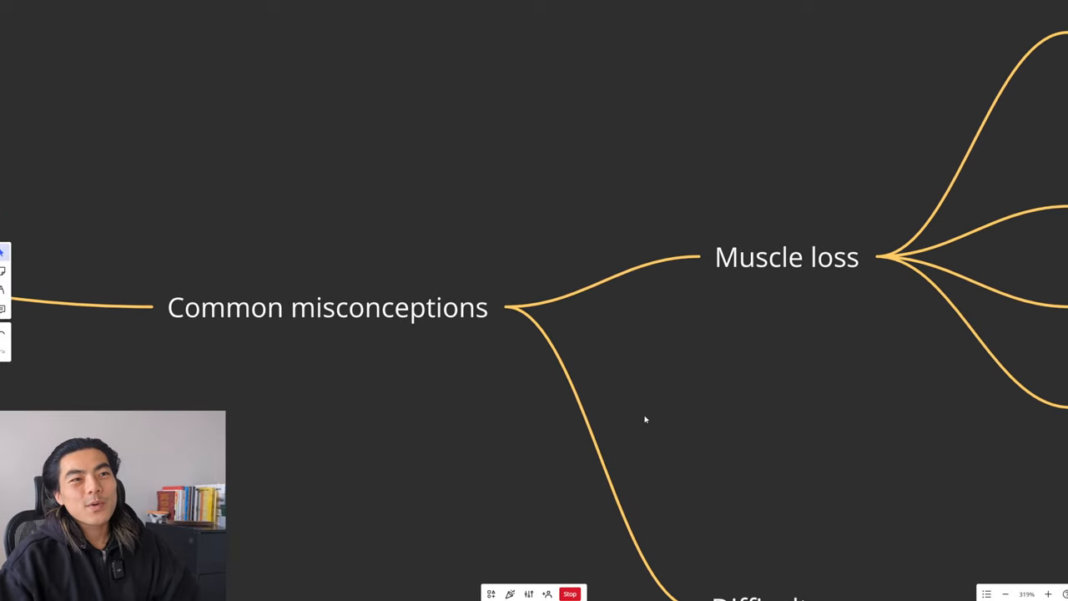
scroll(751, 350, right, 2)
scroll(709, 363, up, 1)
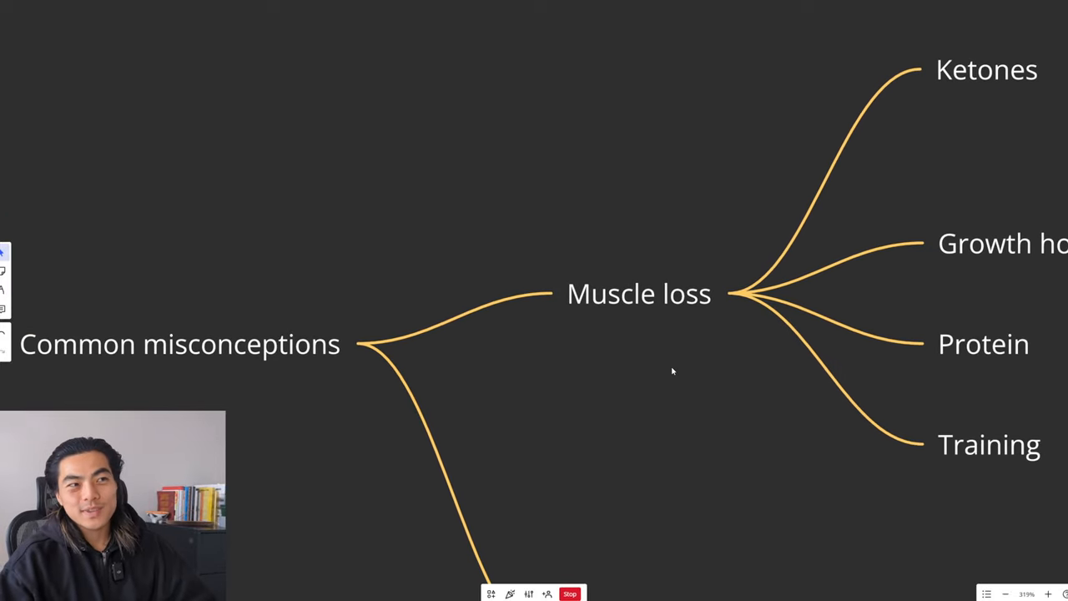
scroll(668, 359, right, 2)
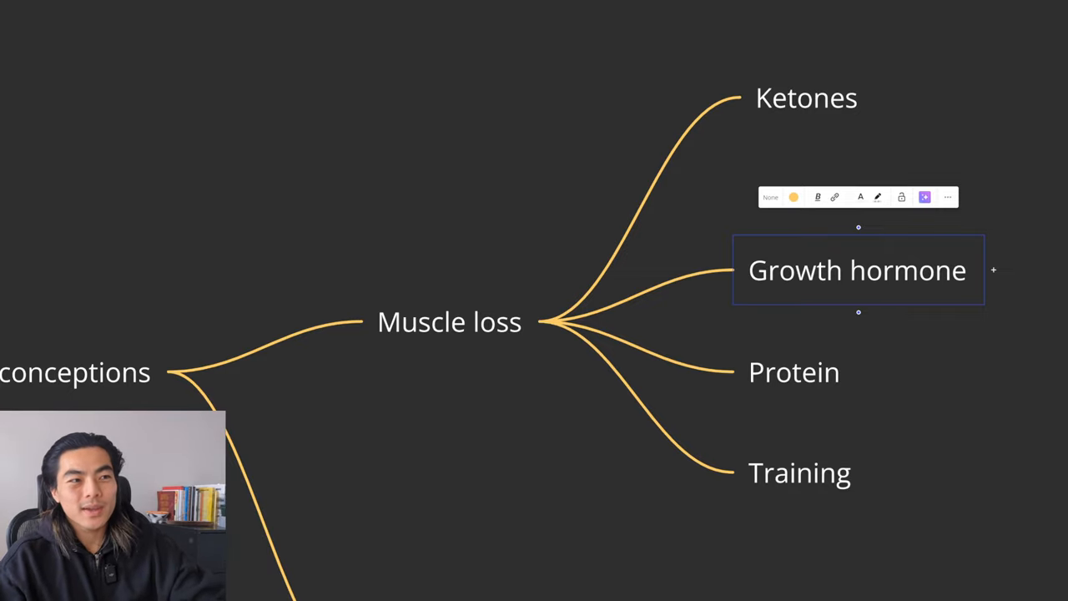
scroll(568, 326, down, 1)
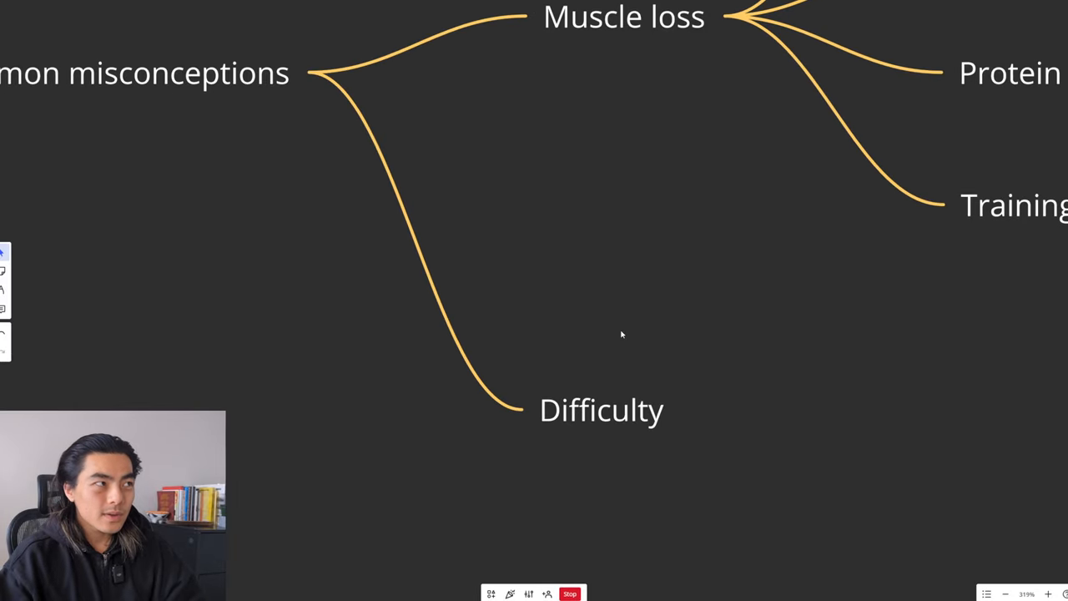
scroll(635, 302, down, 1)
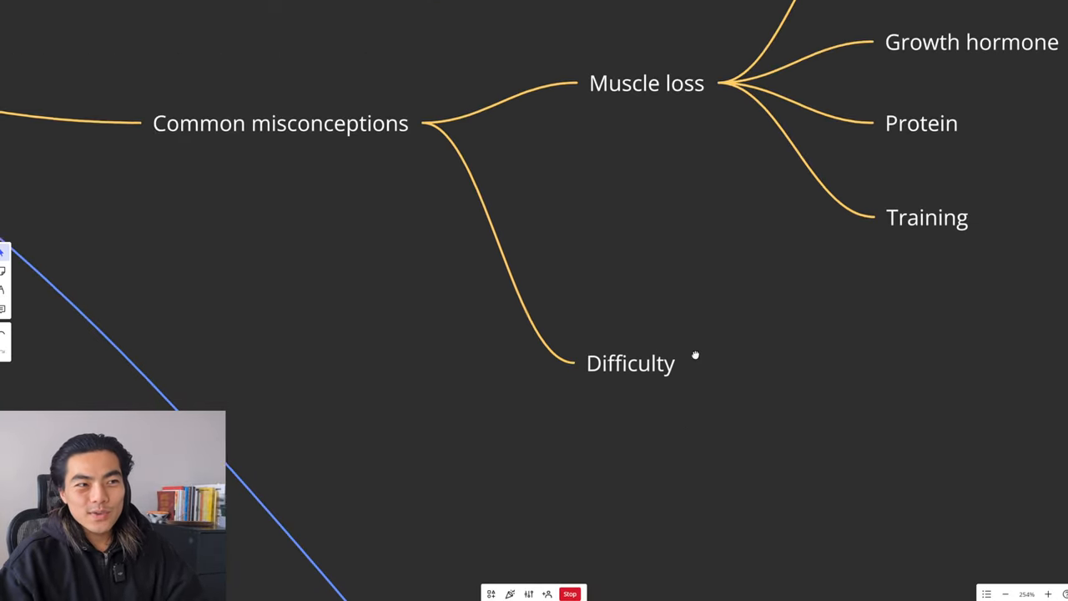
scroll(709, 303, down, 3)
scroll(638, 217, down, 2)
scroll(751, 334, down, 2)
scroll(841, 422, down, 5)
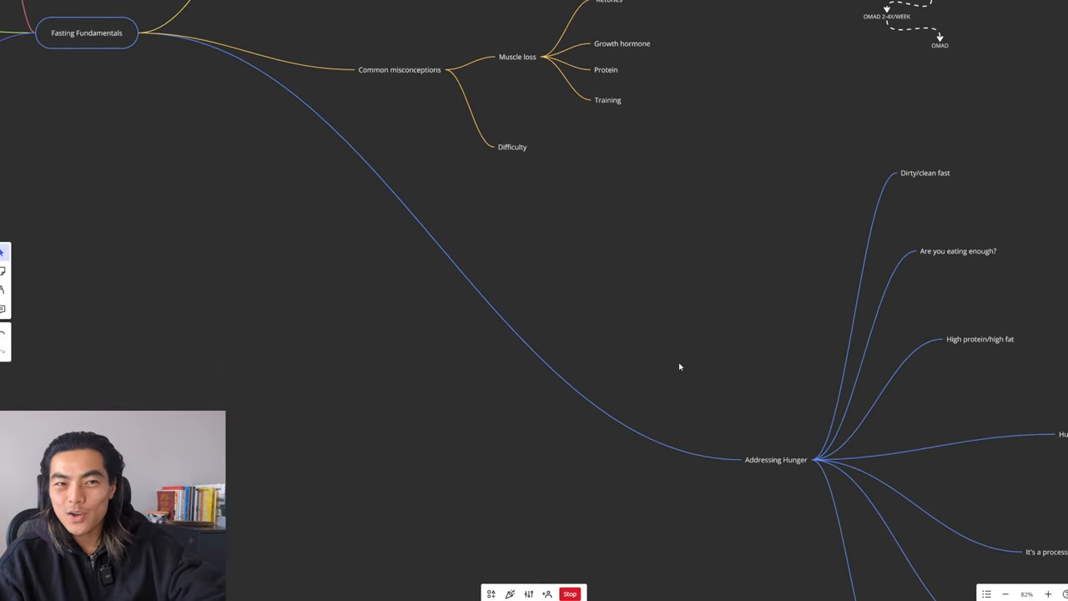
scroll(680, 365, down, 3)
scroll(656, 298, down, 1)
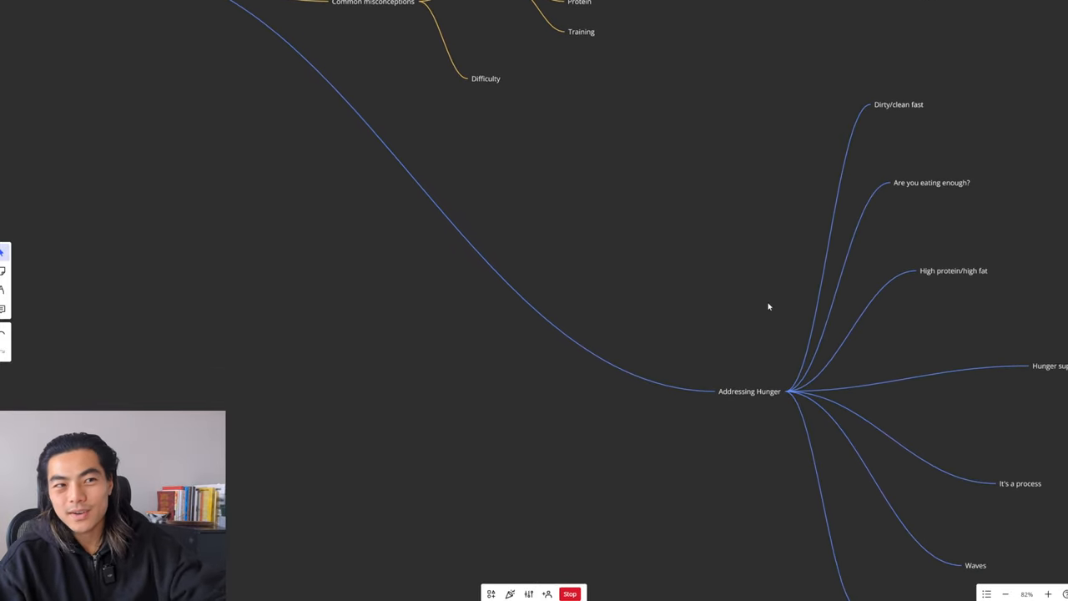
scroll(698, 293, right, 2)
scroll(724, 323, up, 2)
scroll(723, 323, down, 1)
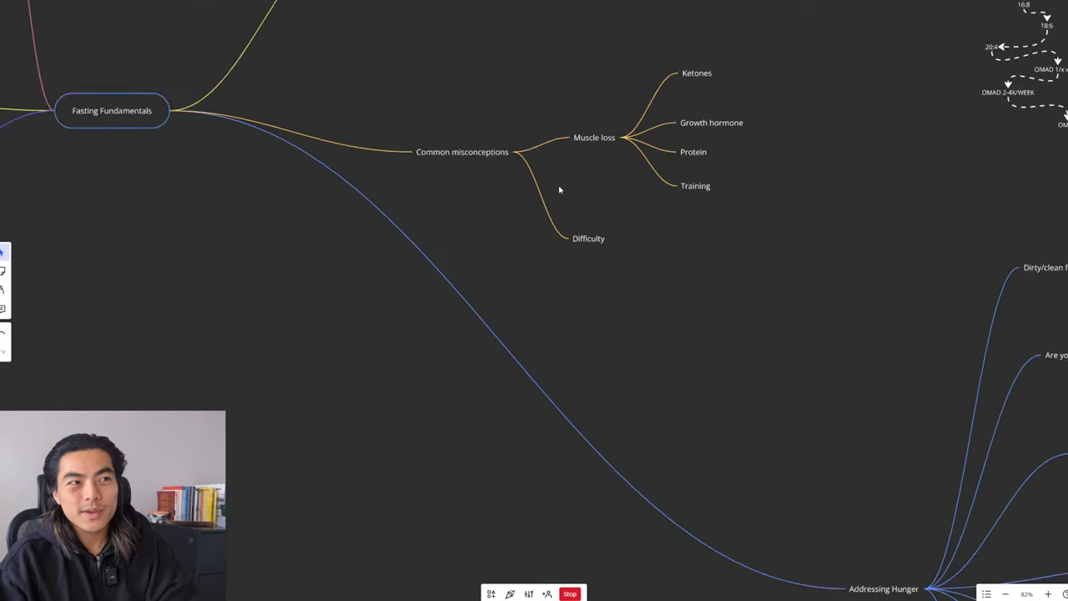
scroll(637, 239, up, 5)
scroll(682, 243, up, 2)
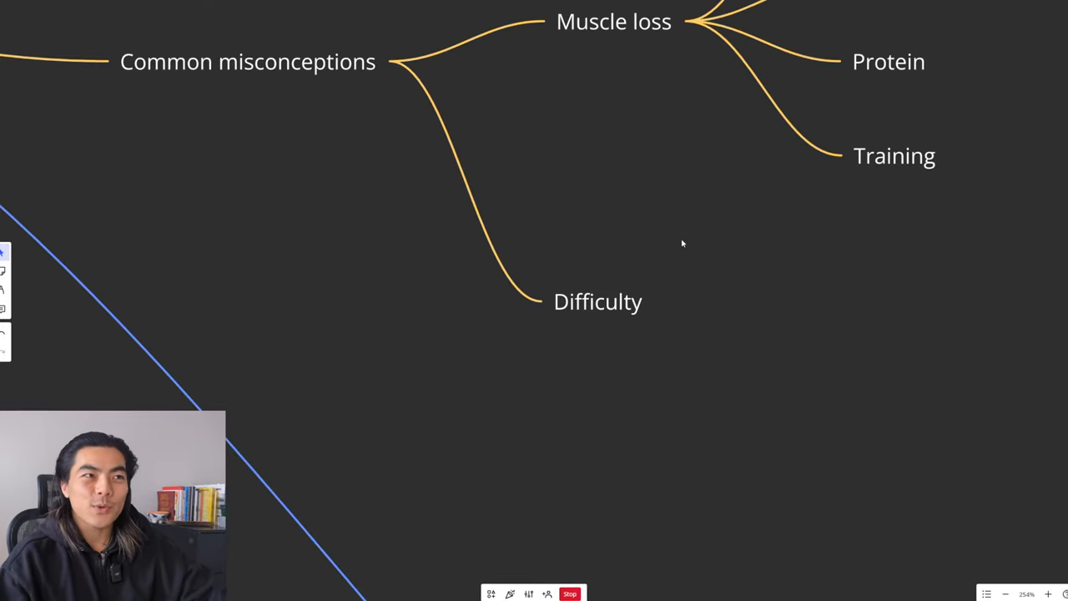
scroll(682, 243, down, 2)
- Follow the Implementation/Progress branch past Gradual adjustment and 'Start with WHAT you eat' to the tapering timeline
drag(557, 53, 594, 312)
scroll(501, 315, up, 2)
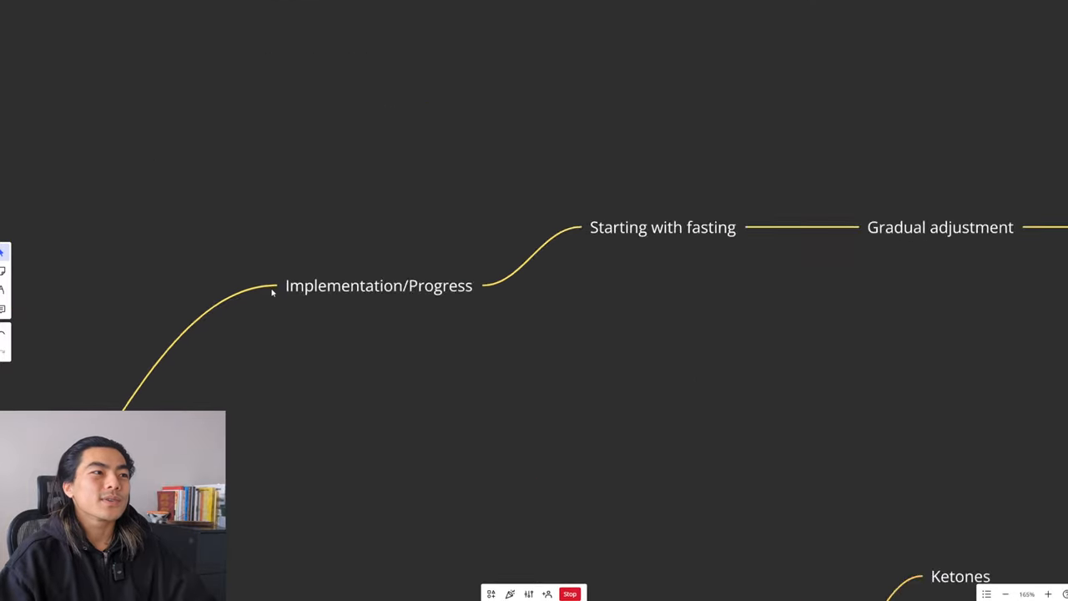
scroll(393, 317, up, 3)
scroll(393, 318, up, 3)
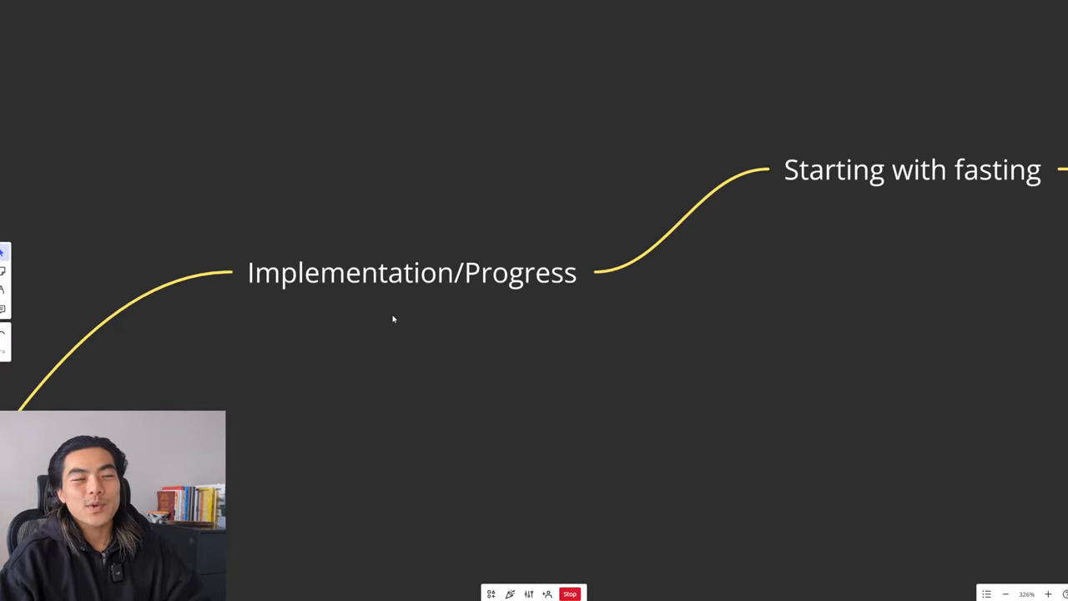
scroll(573, 275, right, 5)
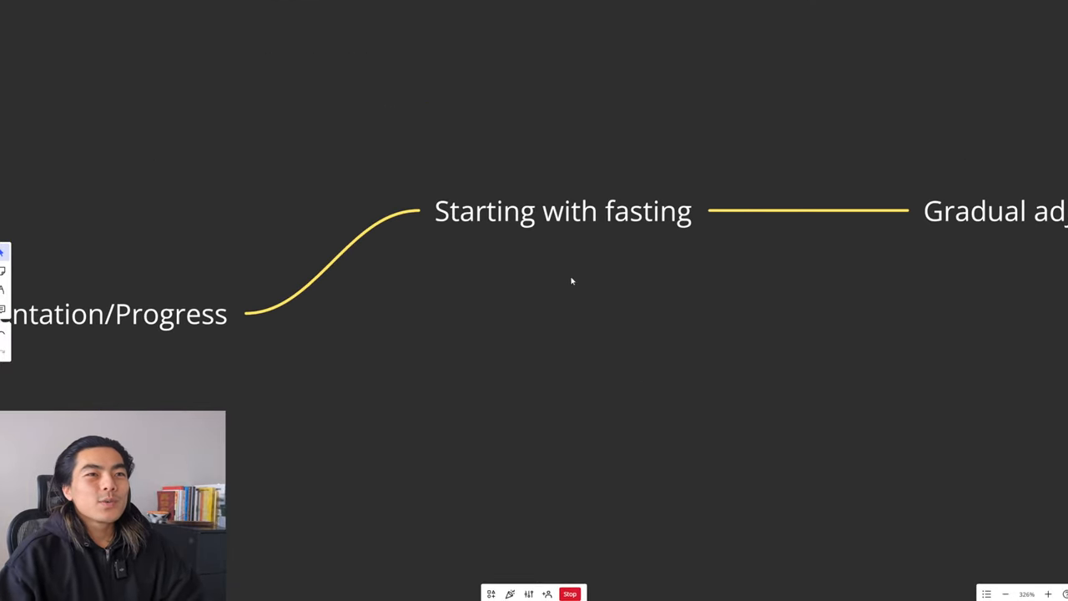
scroll(854, 358, down, 2)
mouse_move(854, 357)
mouse_down()
mouse_move(739, 331)
mouse_move(658, 337)
mouse_up()
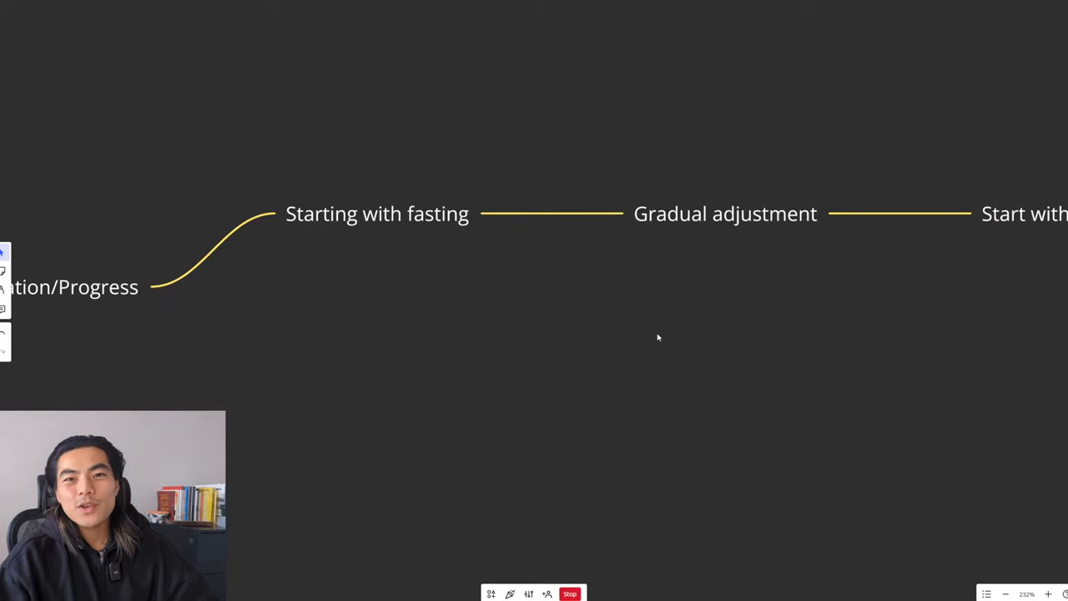
scroll(693, 332, down, 1)
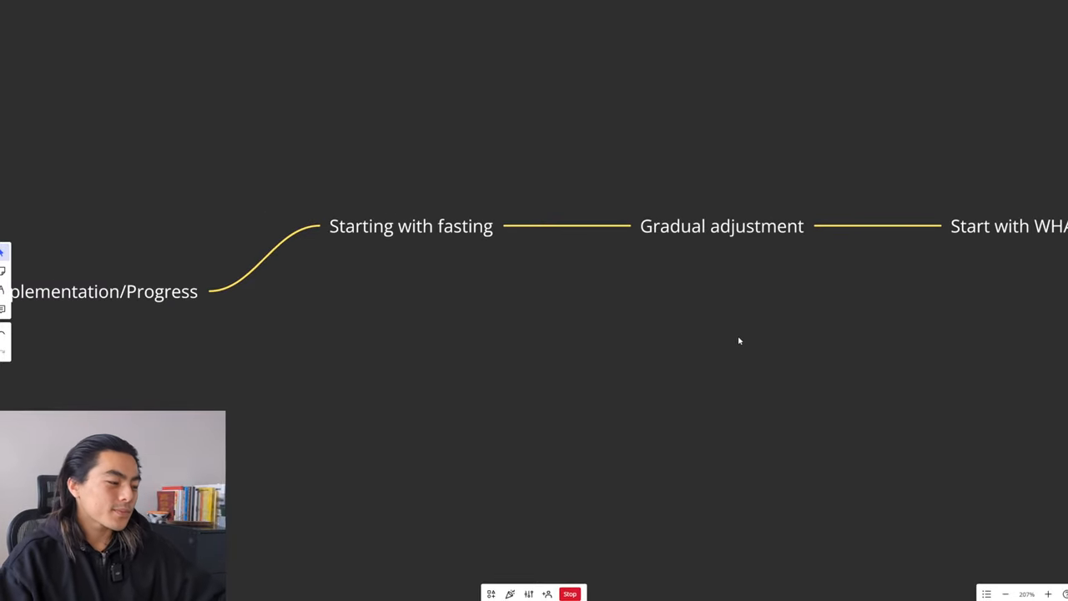
drag(852, 340, 649, 328)
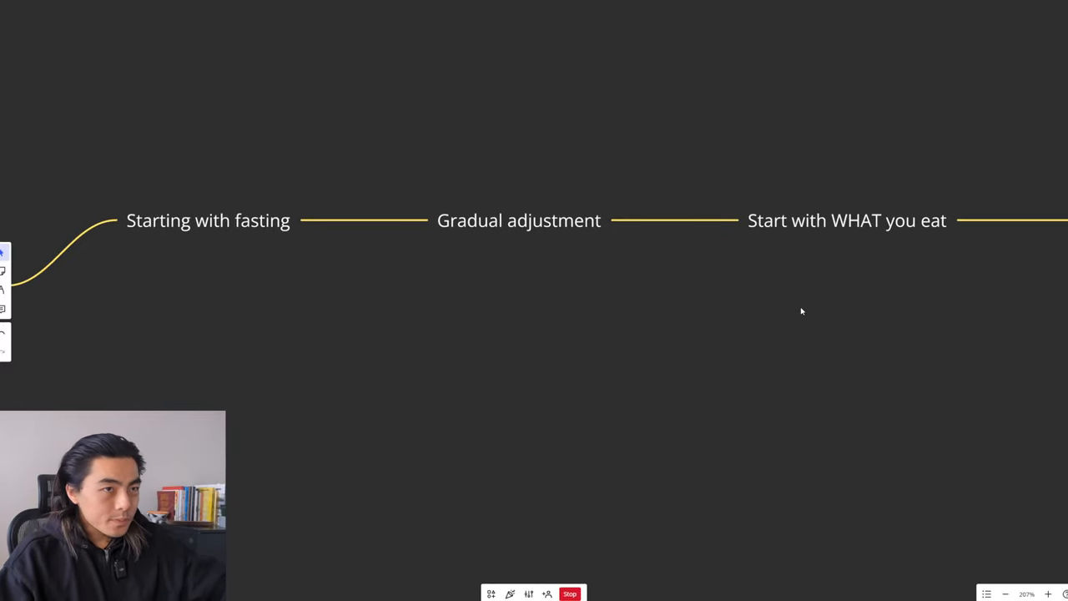
drag(801, 310, 596, 292)
scroll(596, 291, up, 2)
scroll(596, 296, up, 3)
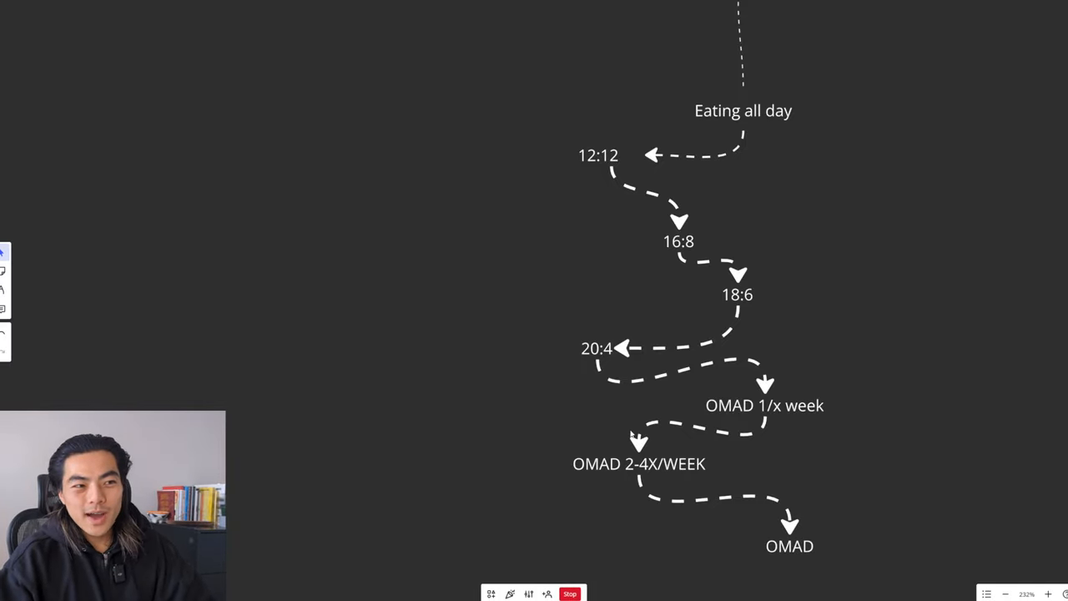
- Highlight the 'OMAD 2-4X/WEEK' label at the end of the 12:12, 16:8, 20:4 progression
click(607, 474)
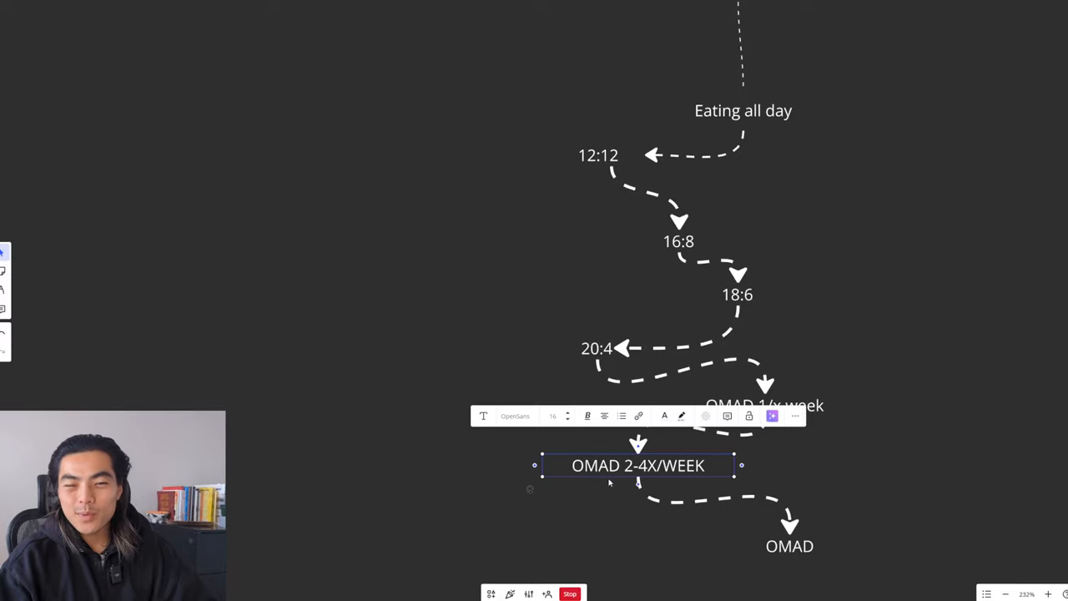
click(591, 505)
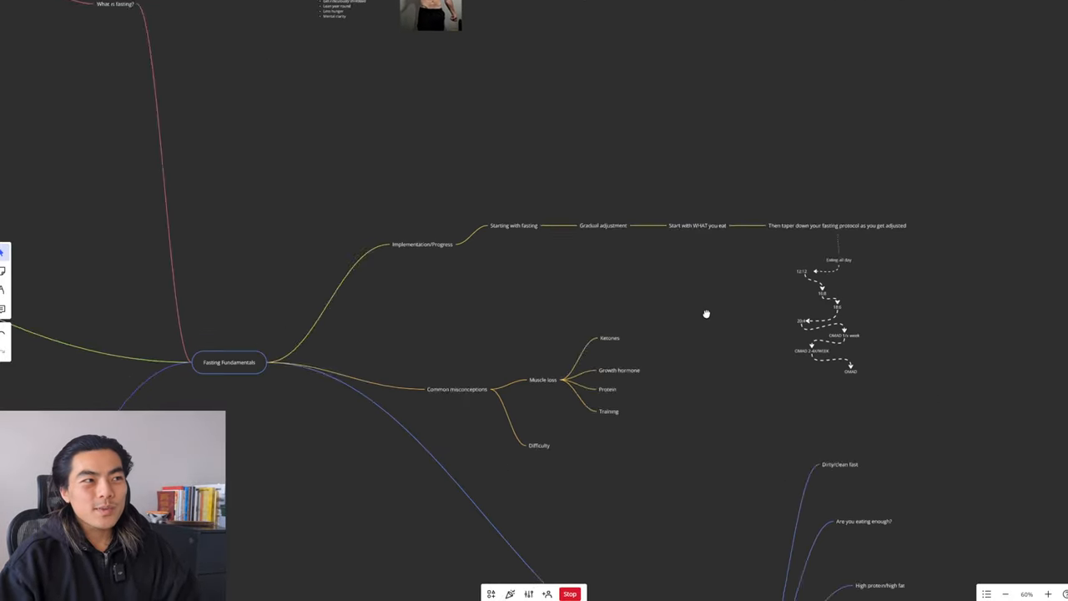
scroll(574, 367, down, 3)
scroll(679, 351, down, 3)
scroll(679, 351, down, 2)
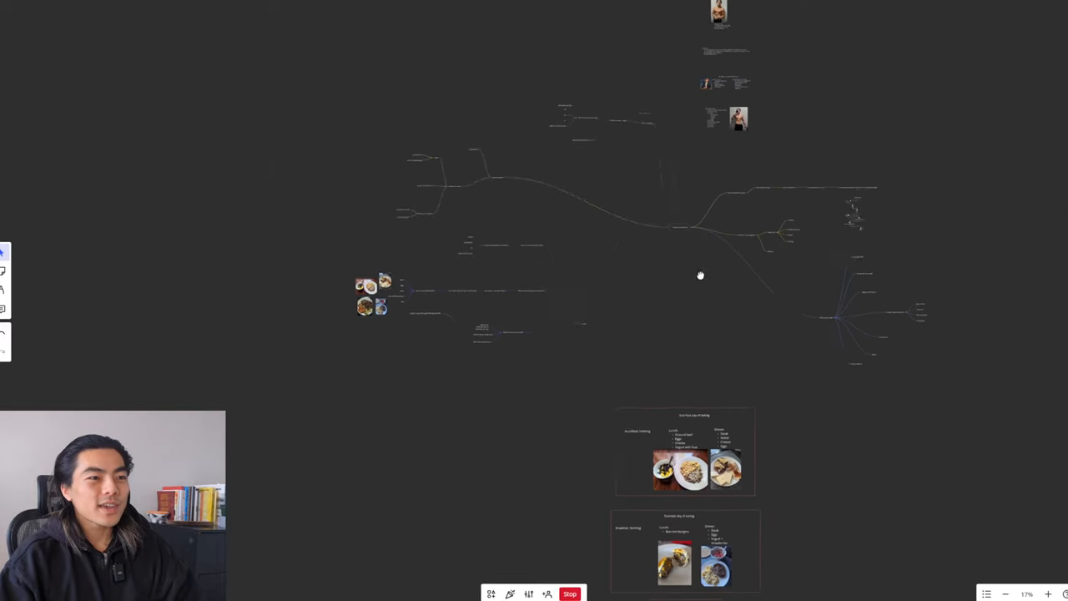
scroll(751, 347, up, 3)
scroll(770, 331, up, 3)
scroll(776, 358, up, 2)
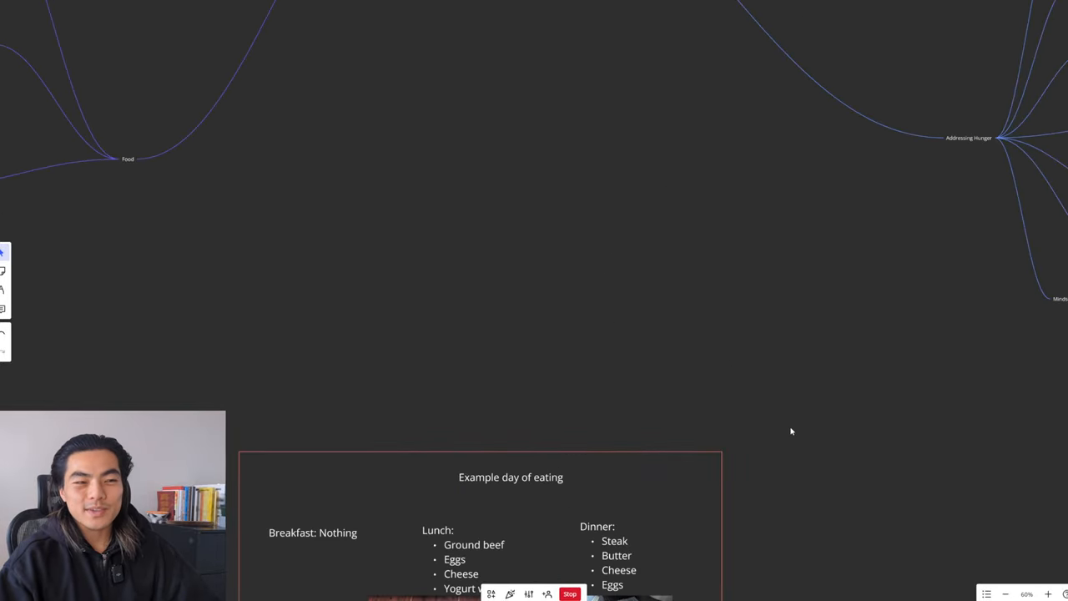
- Centre the first 'Example day of eating' board and briefly select it with its 'Breakfast: Nothing' text
drag(741, 529, 842, 312)
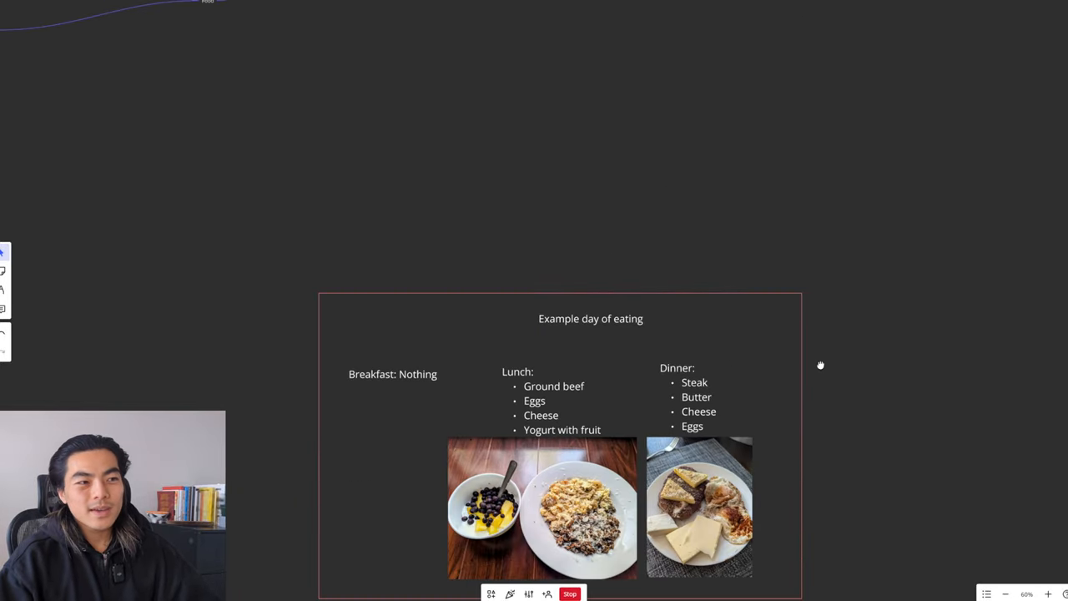
scroll(815, 366, up, 2)
drag(815, 366, 890, 231)
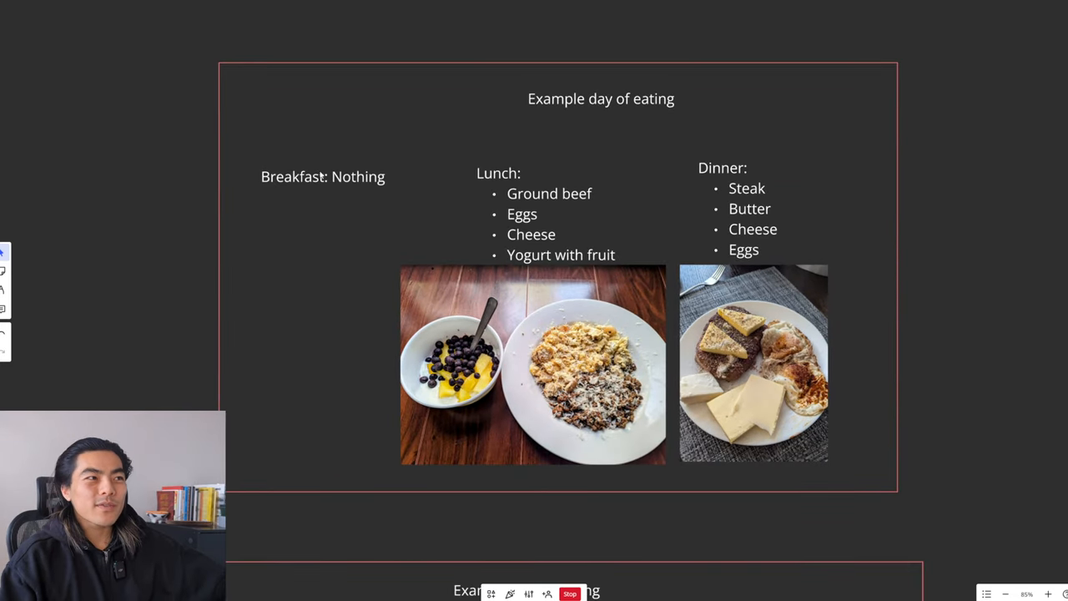
drag(317, 177, 300, 179)
click(323, 234)
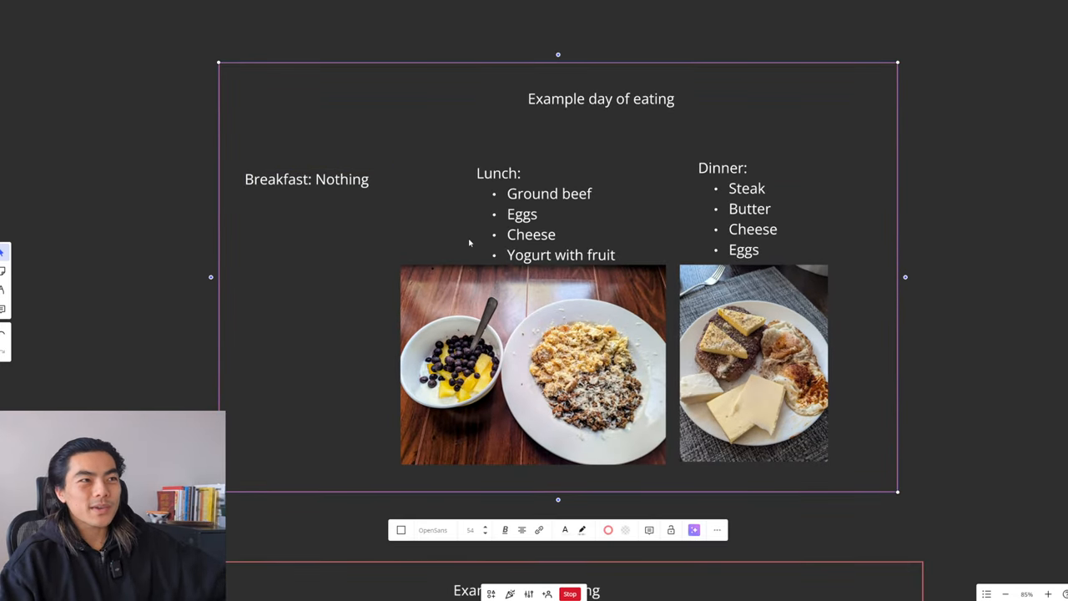
click(1039, 320)
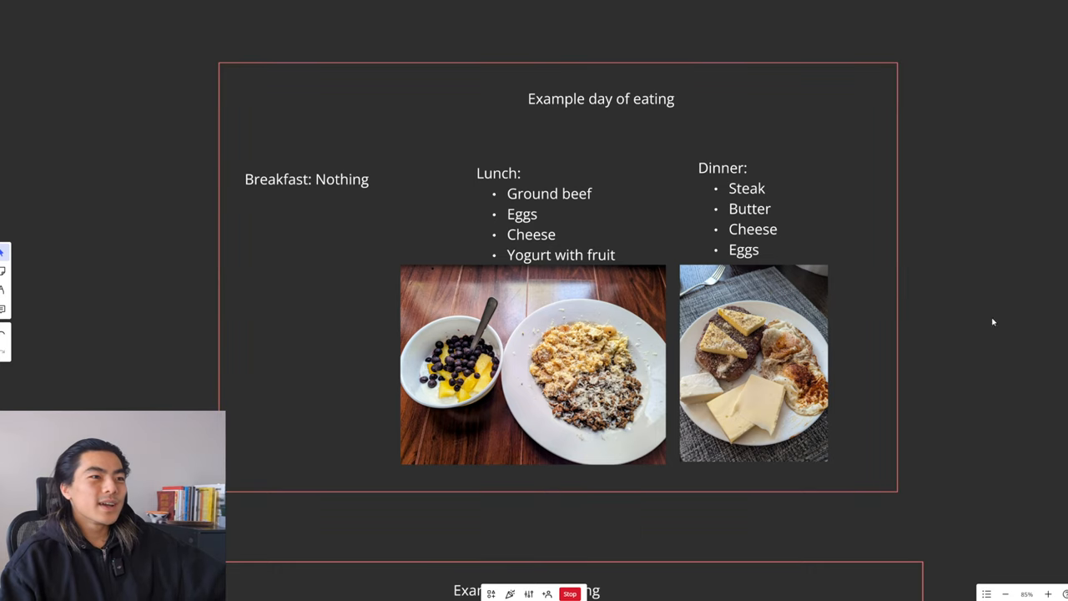
scroll(571, 359, up, 2)
scroll(545, 311, up, 1)
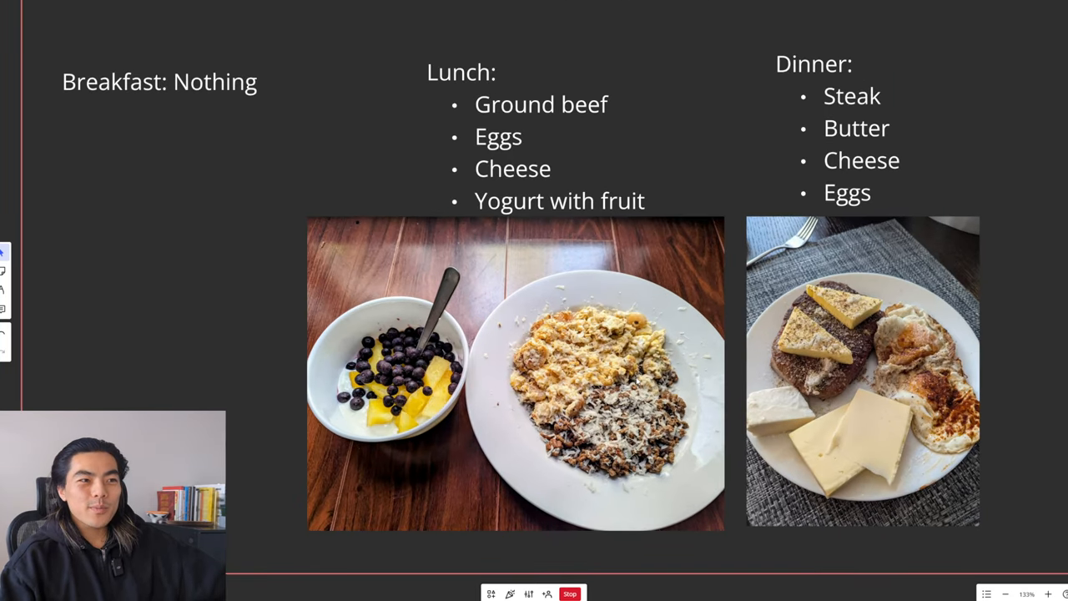
scroll(636, 377, up, 1)
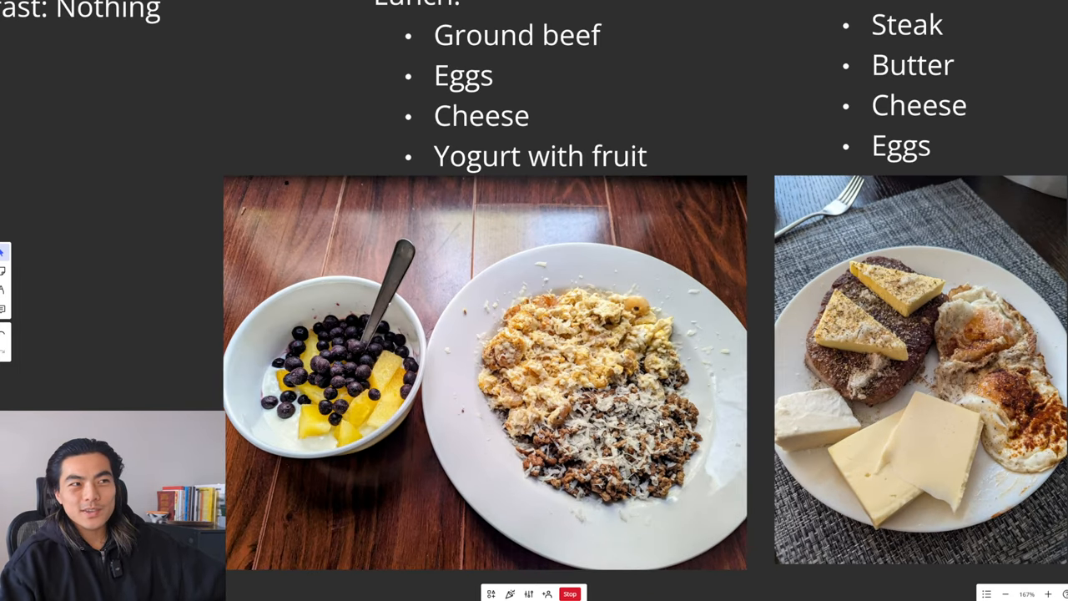
scroll(584, 393, down, 1)
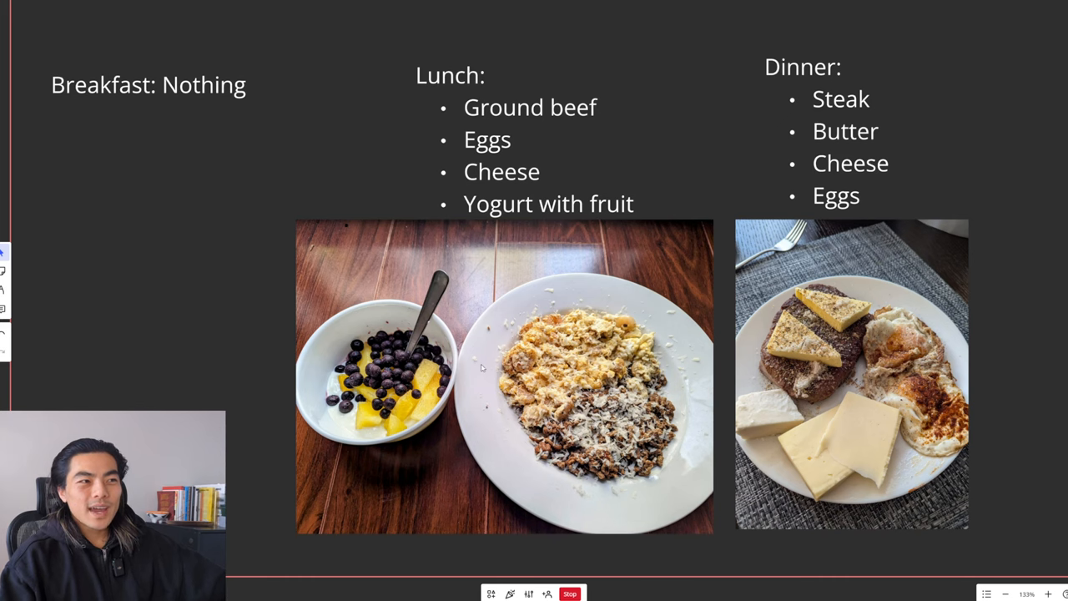
- Shift toward the lunch photo and highlight the dinner photo on the board
drag(481, 368, 545, 357)
scroll(420, 352, up, 2)
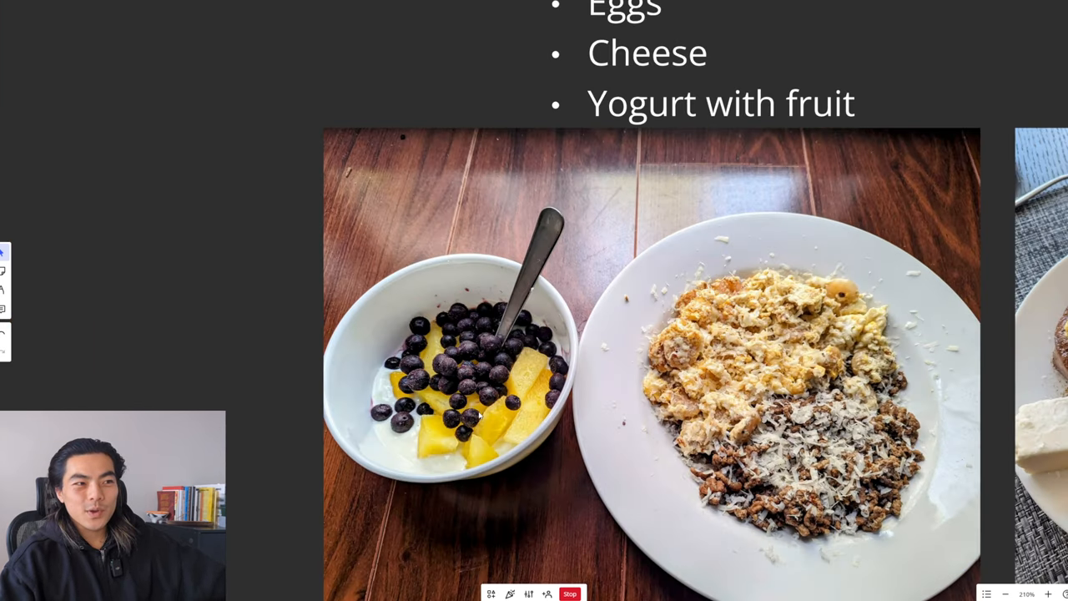
scroll(487, 410, up, 2)
scroll(552, 374, up, 1)
scroll(488, 382, down, 1)
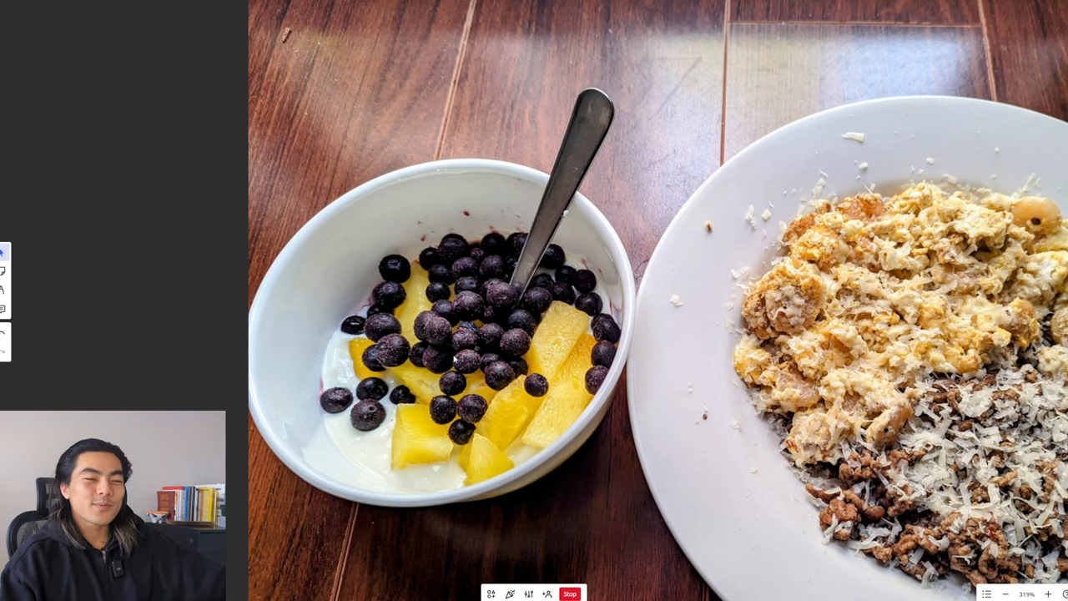
scroll(565, 356, down, 2)
scroll(566, 356, down, 1)
scroll(932, 356, up, 1)
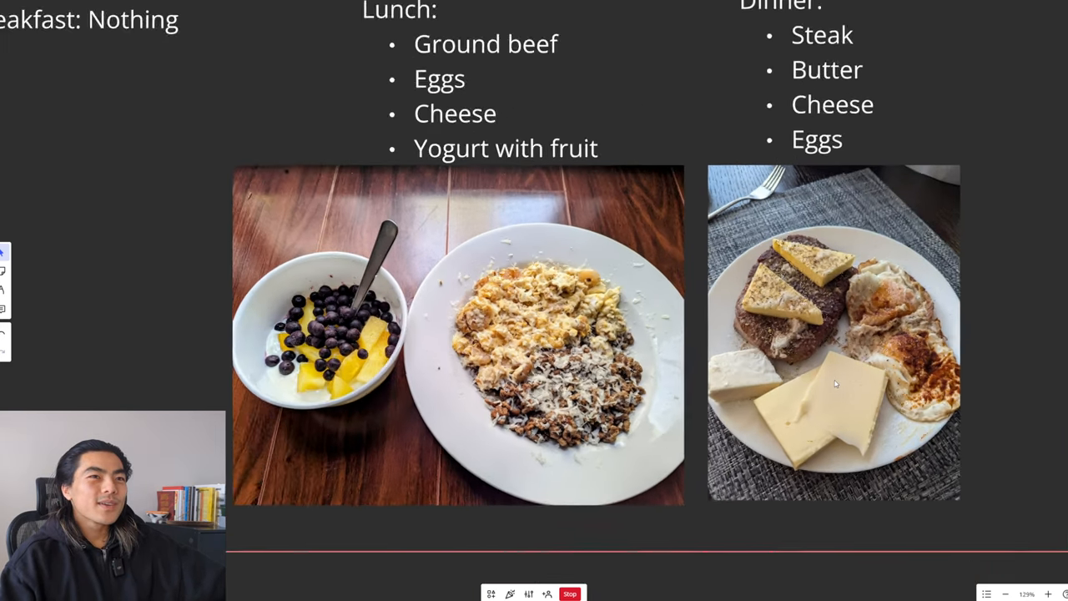
scroll(932, 355, down, 1)
scroll(801, 367, up, 1)
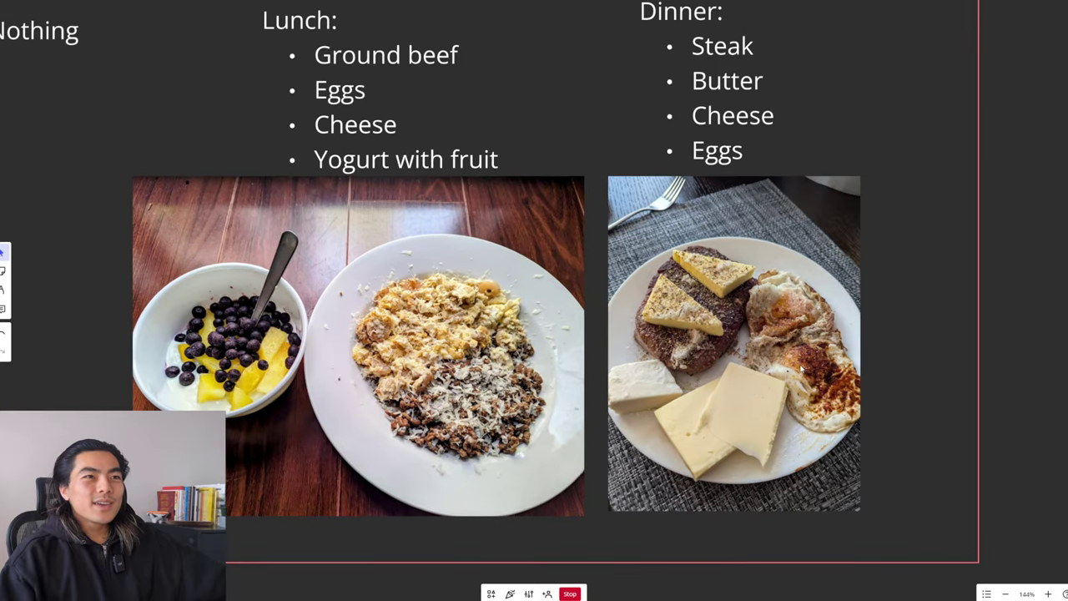
scroll(741, 354, up, 2)
right_click(741, 354)
scroll(709, 310, up, 1)
click(709, 311)
scroll(738, 242, up, 1)
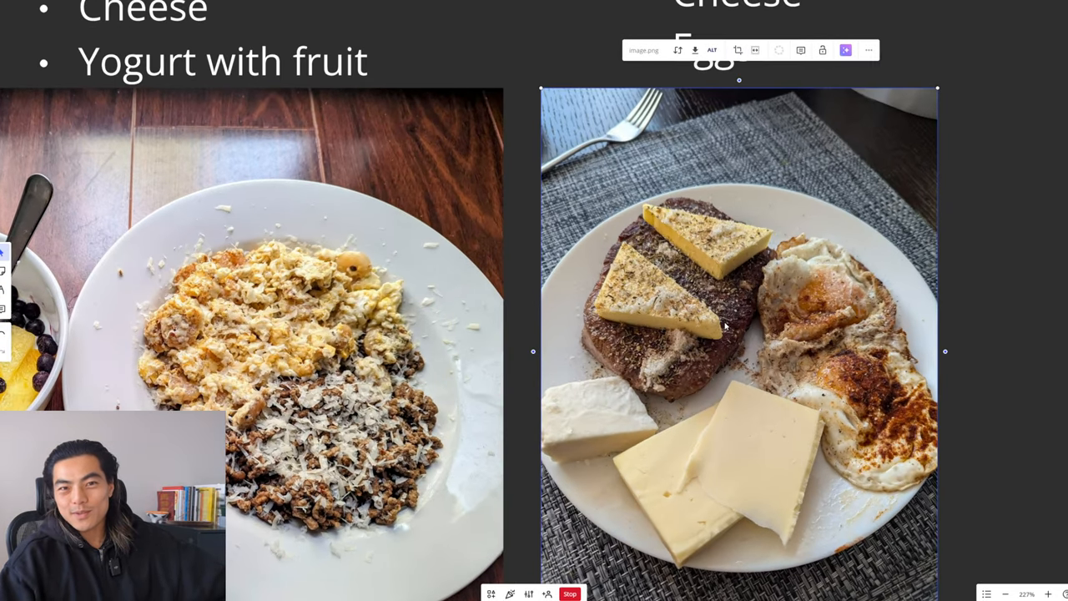
scroll(726, 327, down, 2)
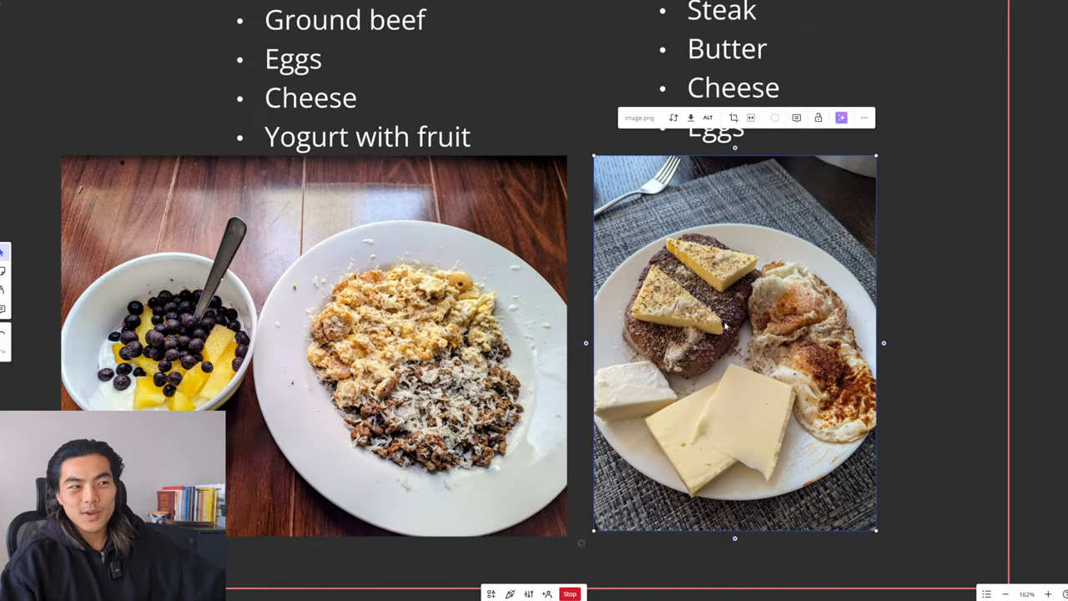
scroll(692, 355, down, 1)
scroll(662, 367, up, 3)
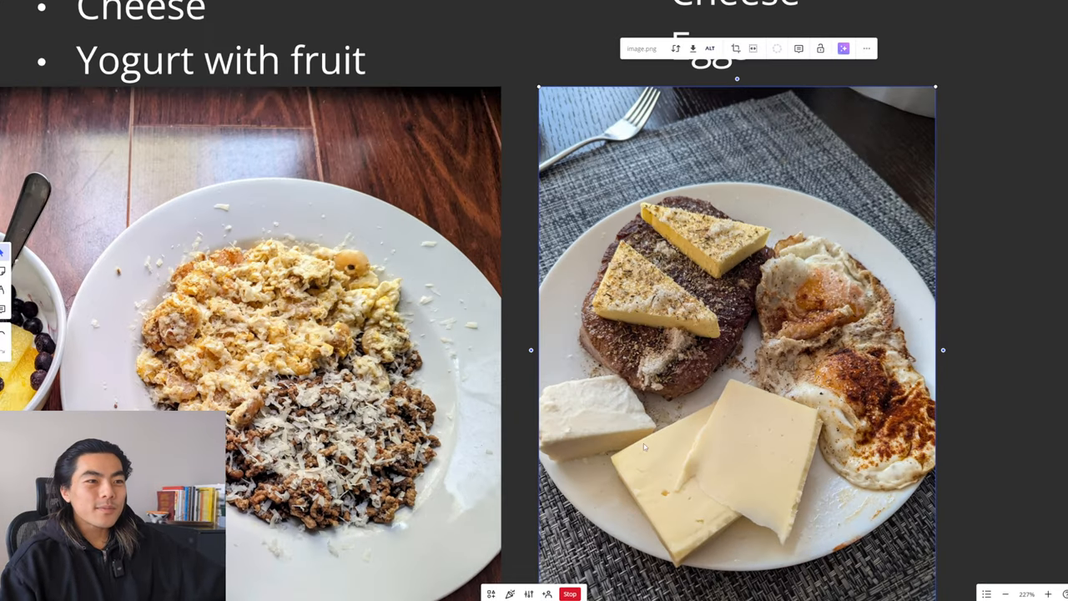
scroll(696, 345, down, 2)
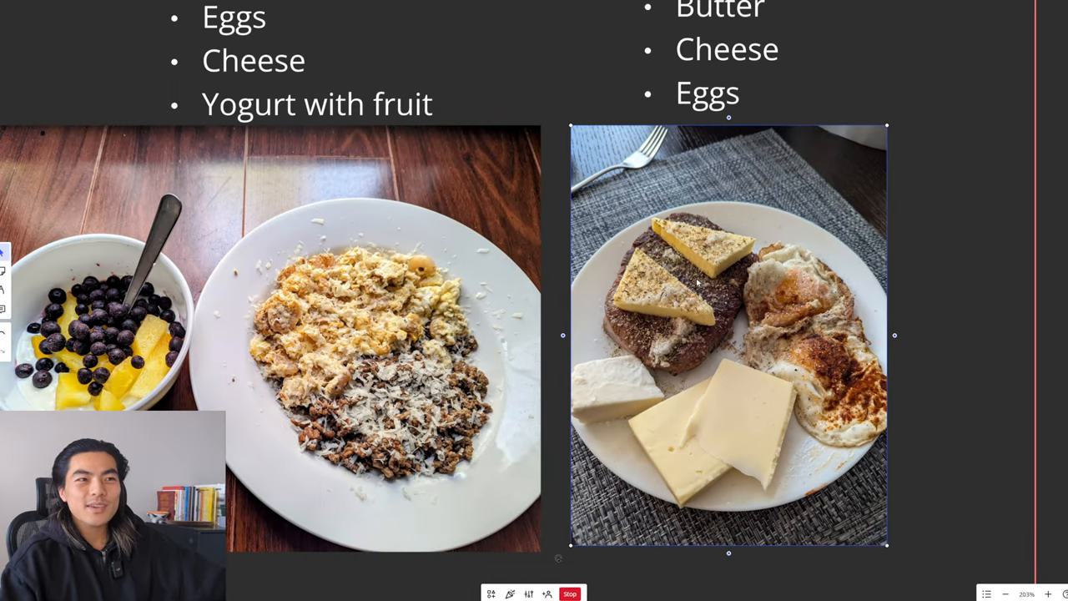
scroll(699, 288, down, 2)
scroll(703, 389, down, 1)
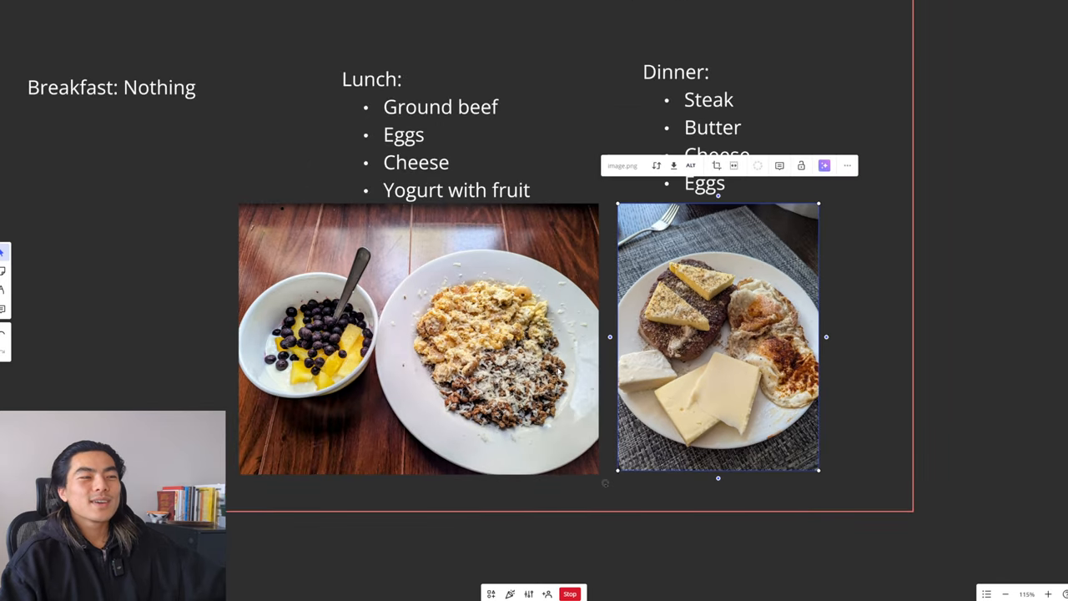
scroll(703, 388, left, 1)
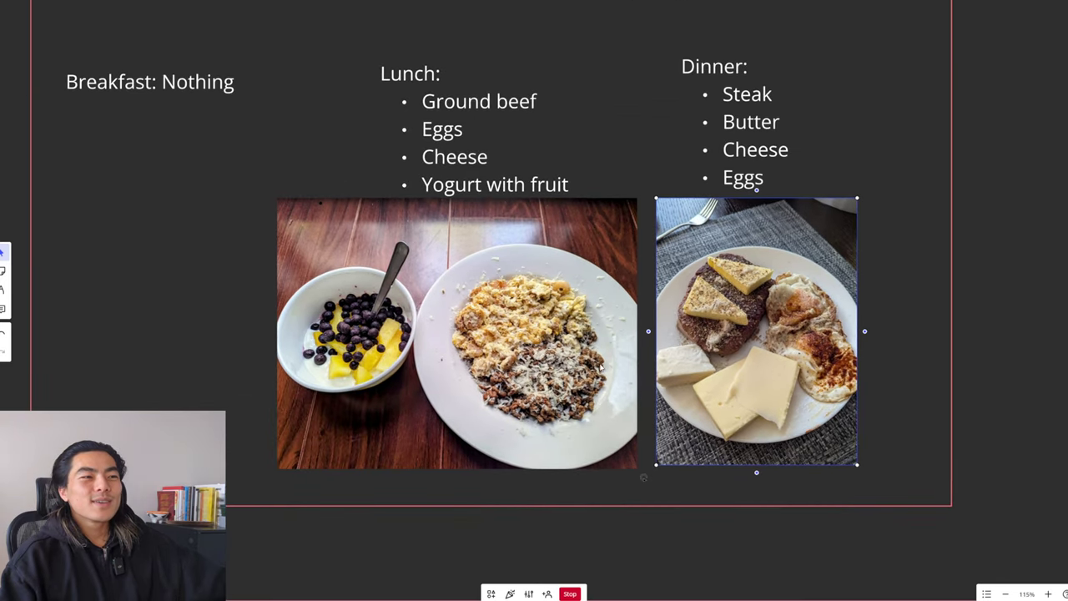
click(1021, 350)
scroll(673, 334, down, 1)
scroll(673, 333, left, 1)
scroll(673, 333, down, 1)
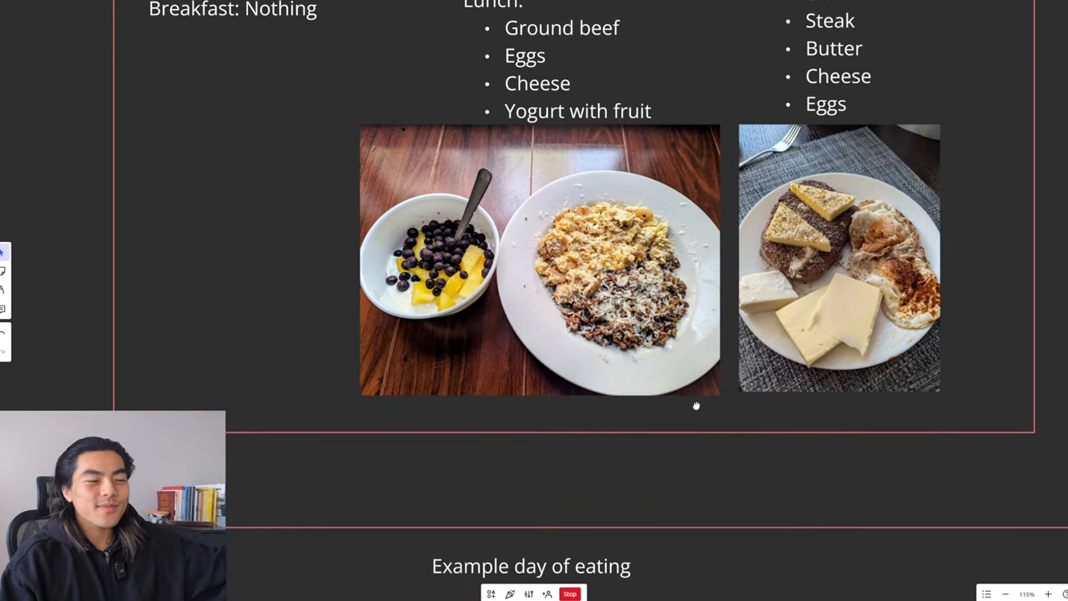
scroll(696, 406, down, 5)
scroll(646, 439, down, 3)
scroll(662, 272, down, 1)
scroll(613, 273, down, 2)
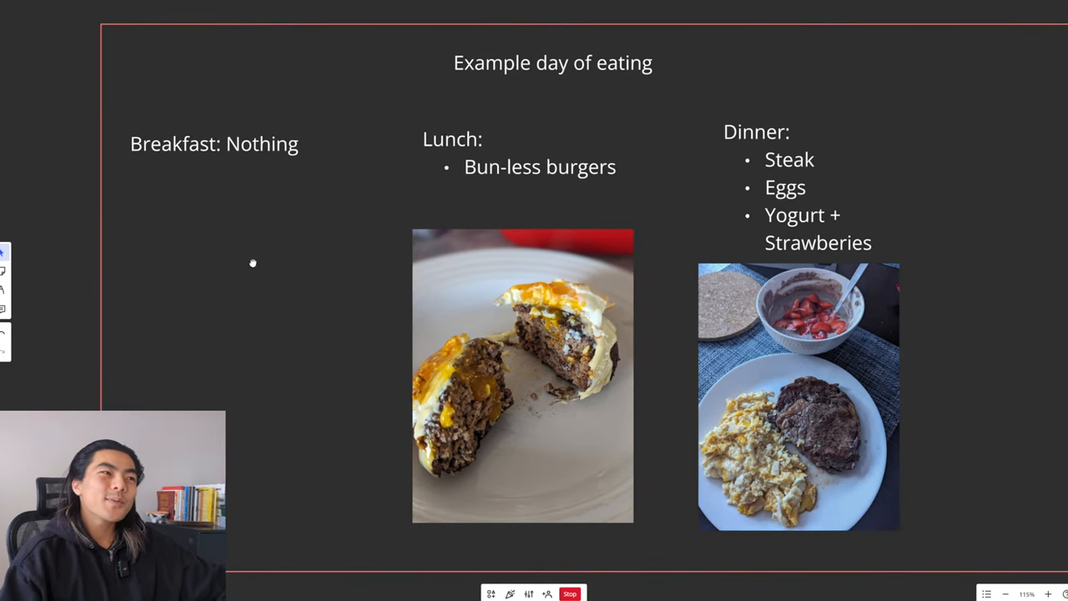
scroll(255, 263, left, 1)
scroll(255, 263, down, 1)
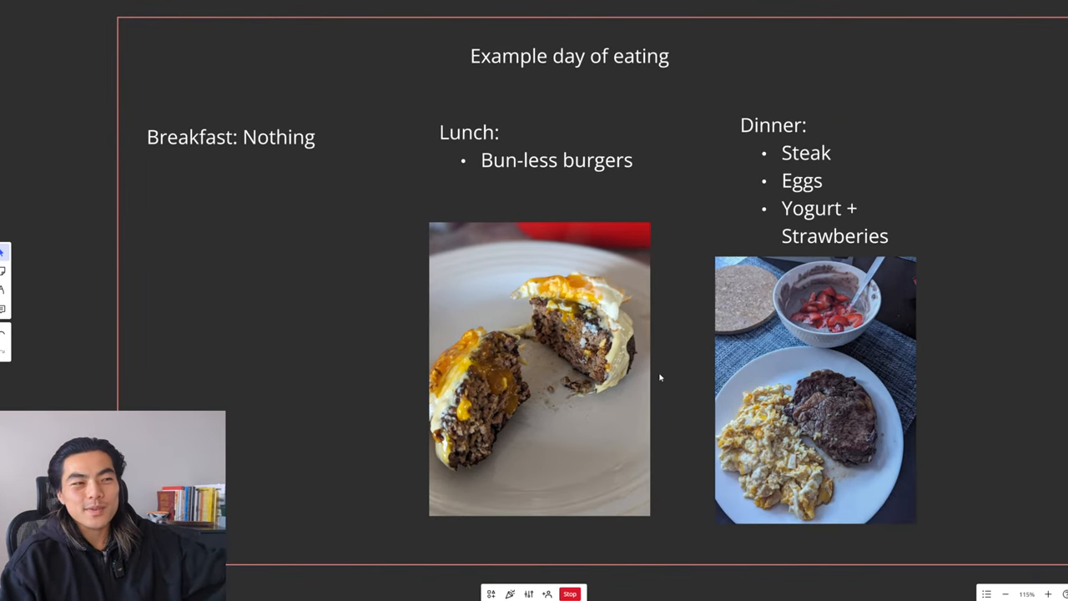
scroll(578, 412, up, 1)
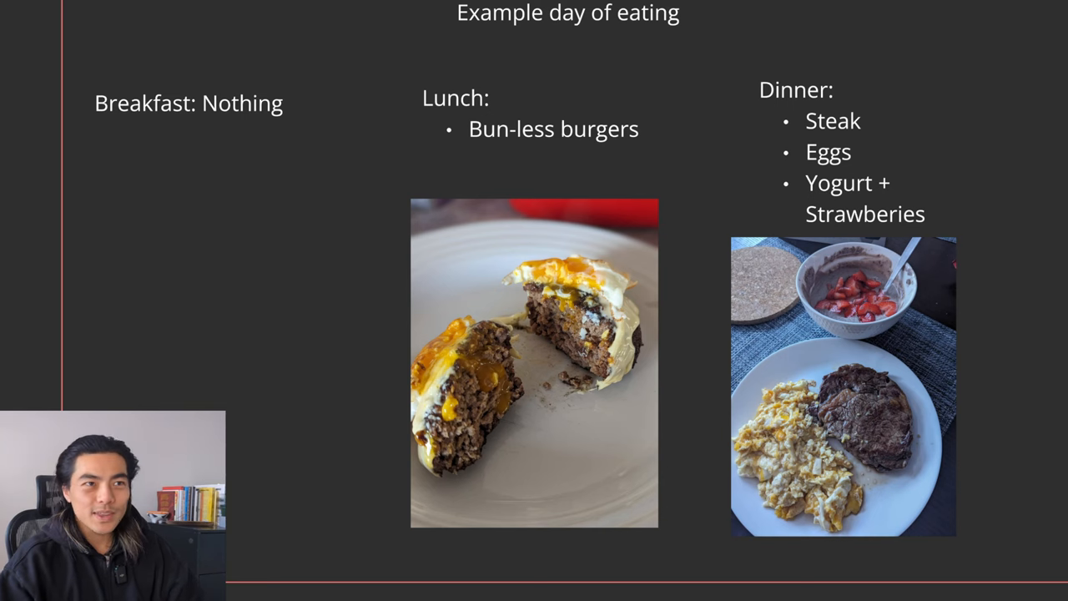
- Recentre the second board's meal lists with the bun-less burger and steak-and-eggs photos
drag(880, 322, 813, 266)
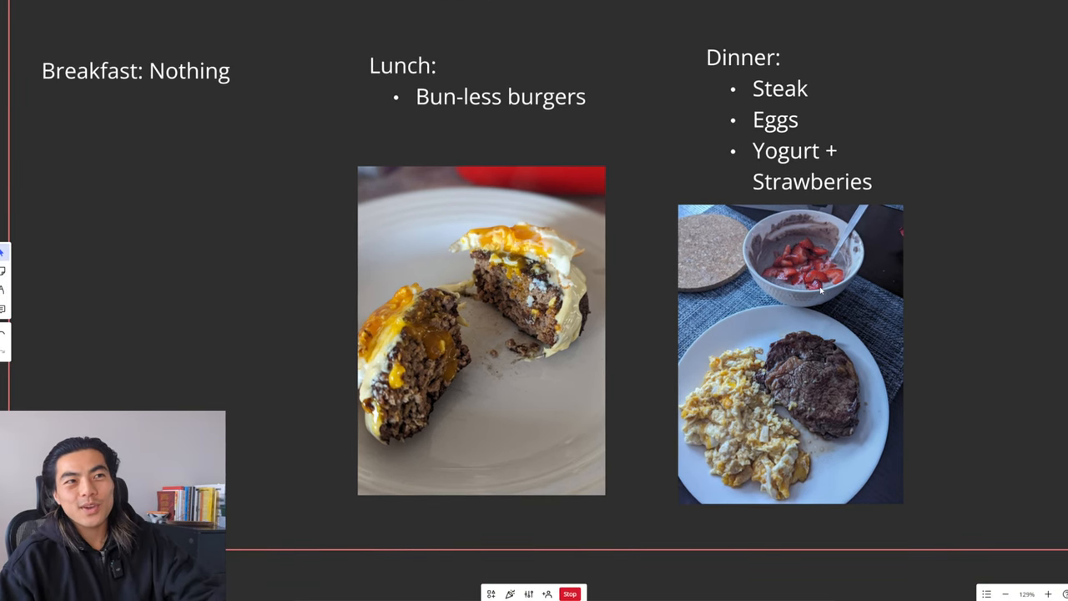
scroll(817, 279, up, 5)
scroll(832, 259, up, 3)
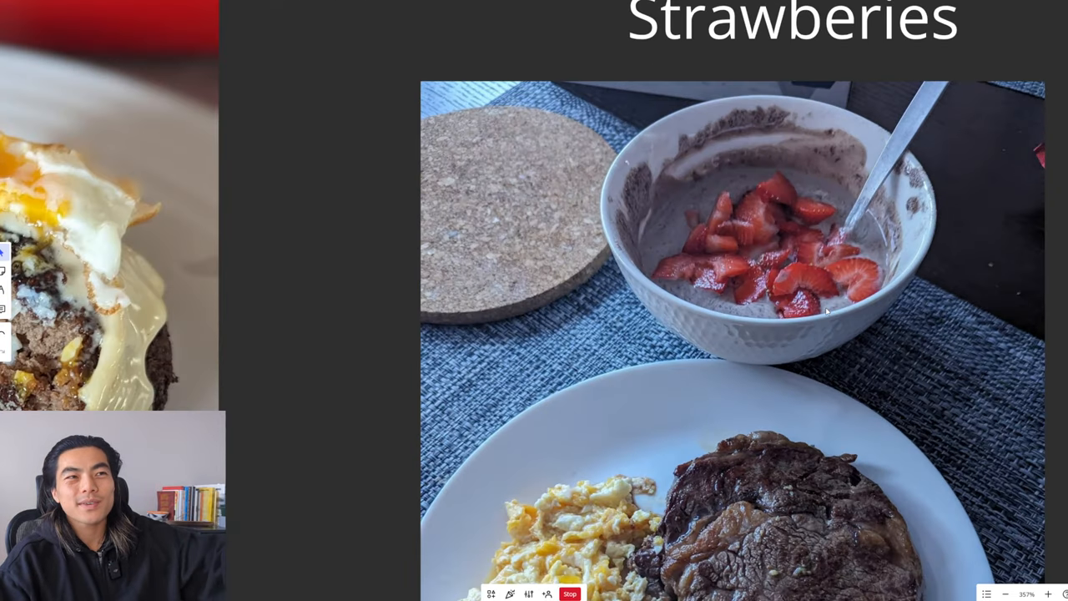
scroll(816, 290, down, 3)
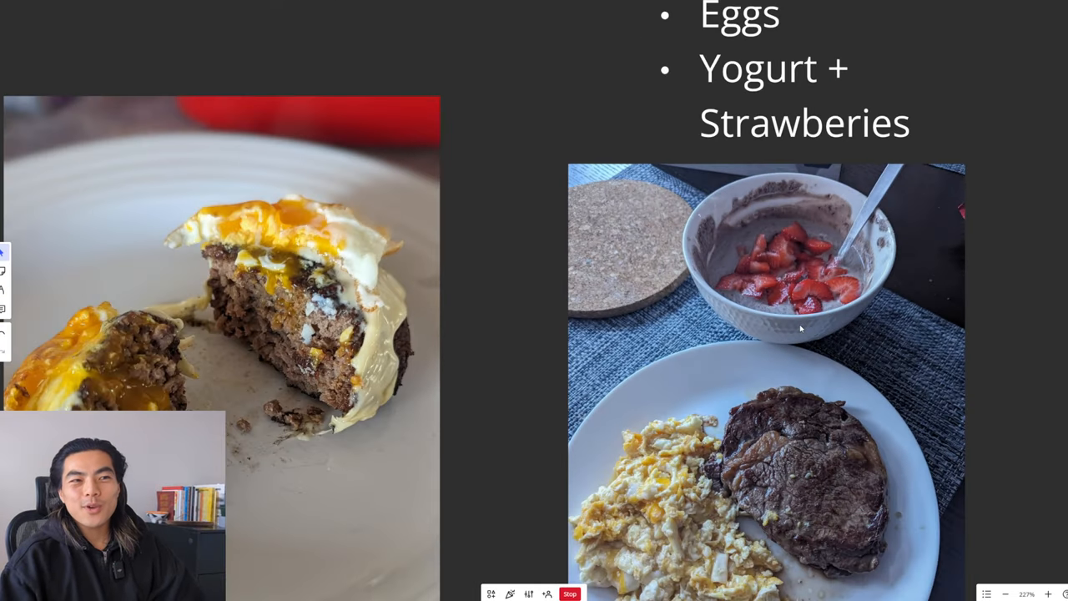
scroll(799, 323, down, 2)
scroll(575, 399, down, 2)
scroll(529, 458, down, 1)
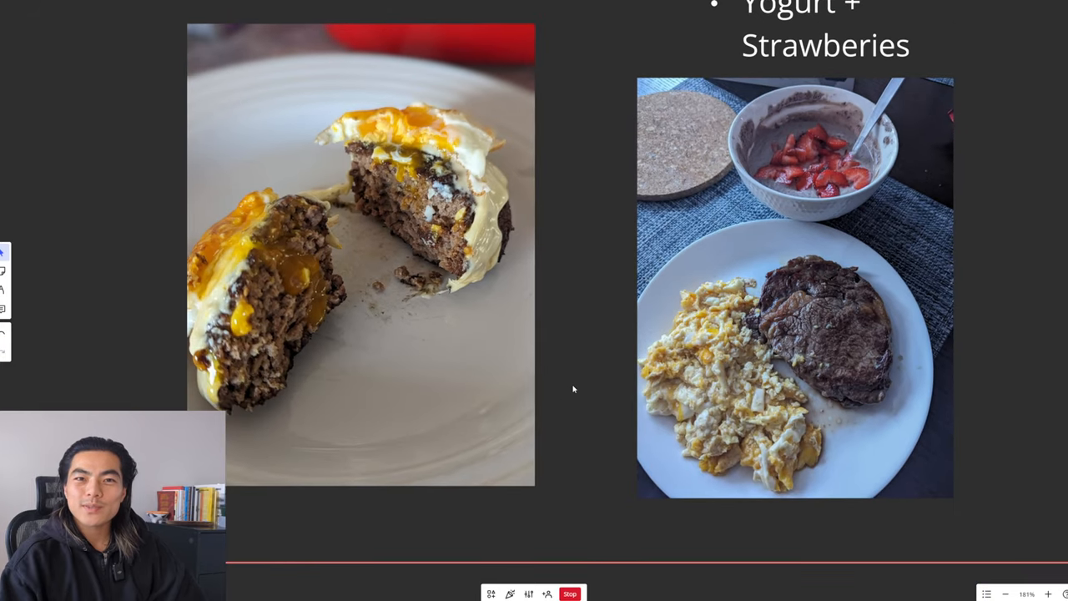
scroll(573, 386, down, 2)
scroll(553, 418, down, 4)
scroll(551, 216, down, 3)
scroll(573, 189, down, 3)
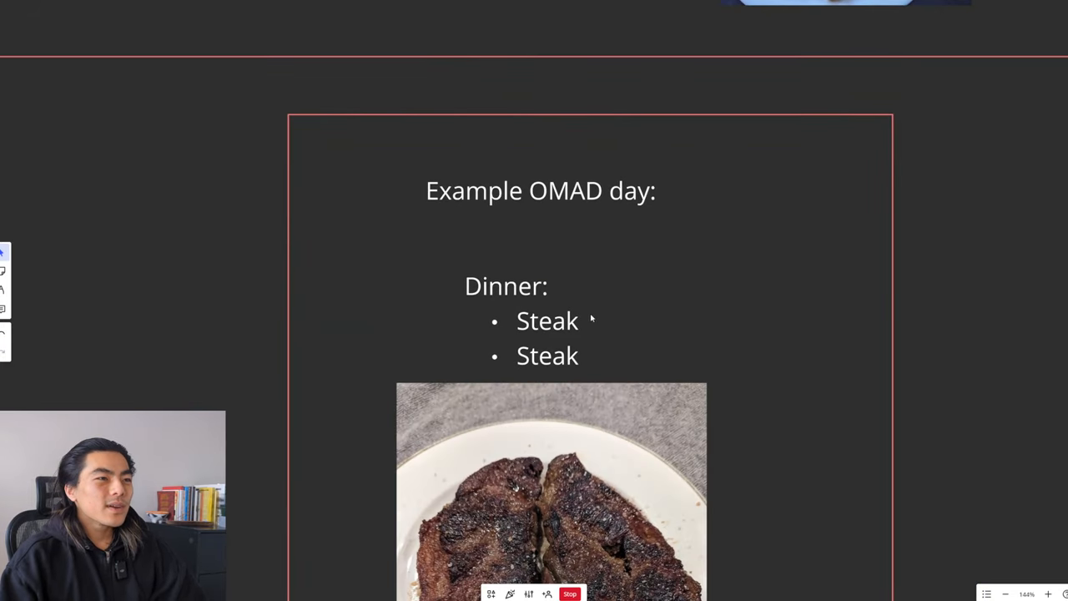
scroll(592, 317, down, 3)
scroll(610, 201, down, 1)
scroll(599, 167, down, 1)
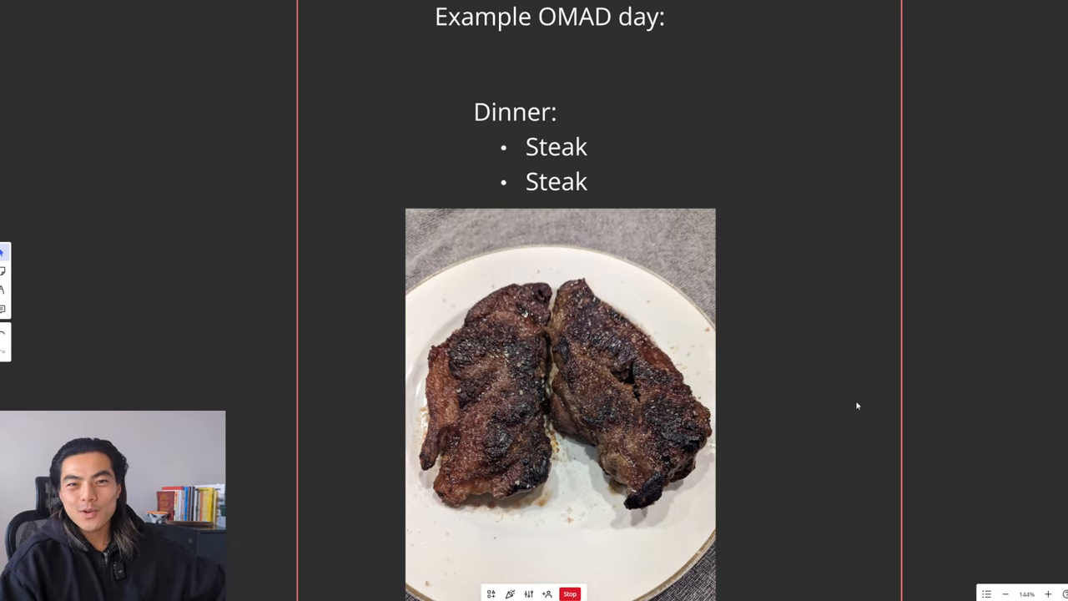
scroll(776, 355, down, 1)
scroll(771, 424, down, 5)
scroll(751, 350, down, 5)
scroll(742, 181, down, 2)
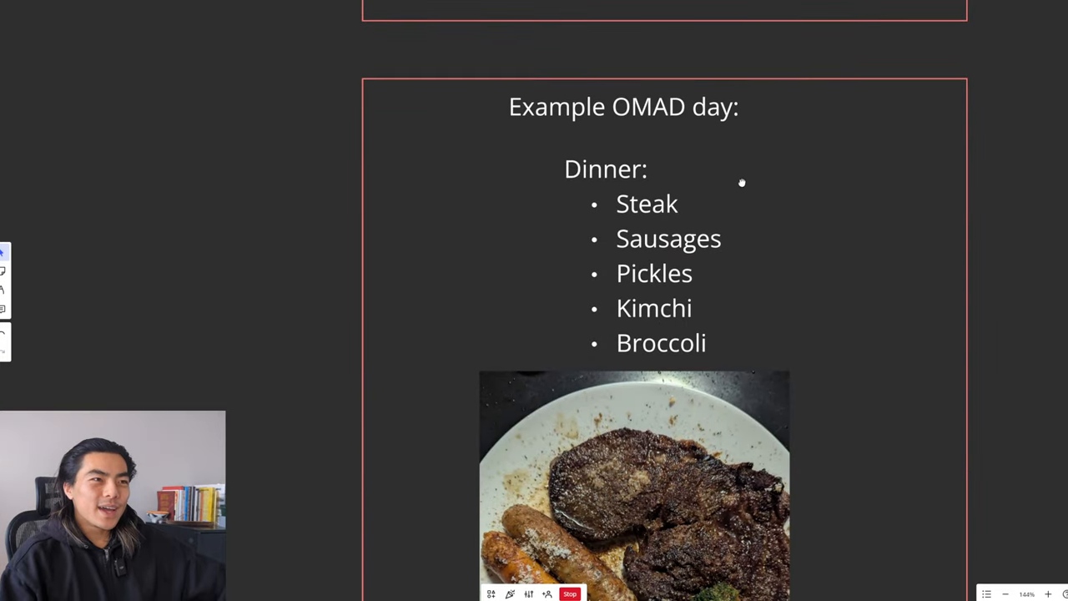
scroll(852, 371, down, 1)
scroll(852, 372, down, 1)
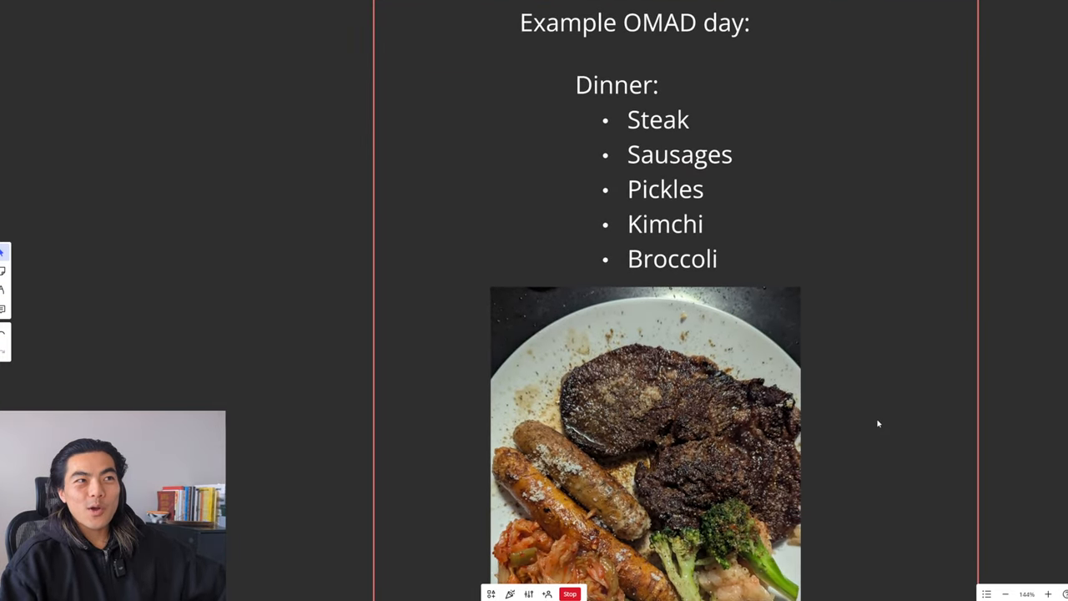
scroll(899, 454, down, 2)
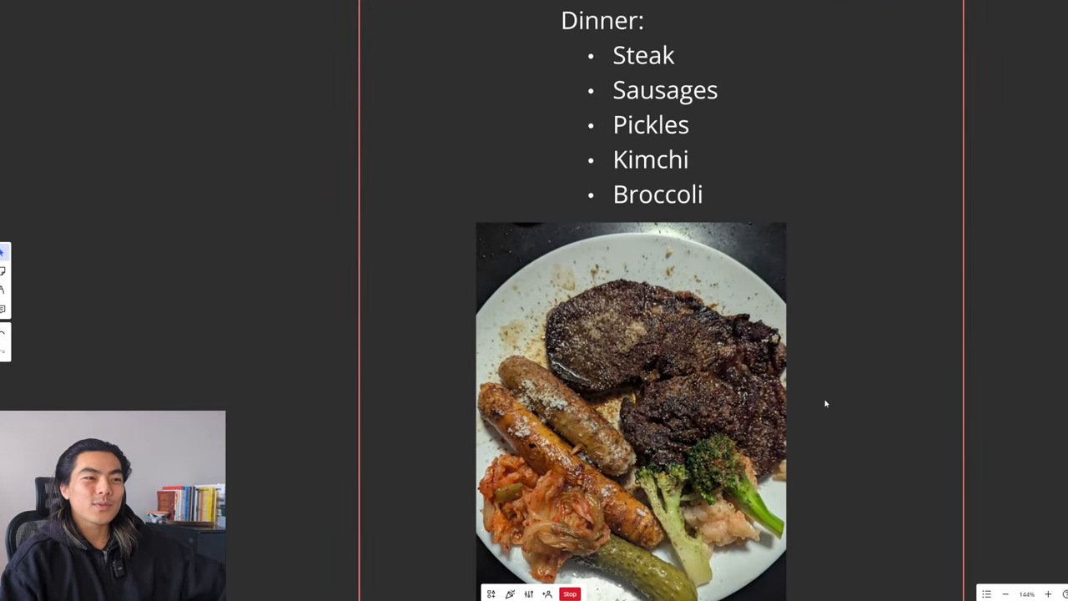
scroll(656, 422, down, 1)
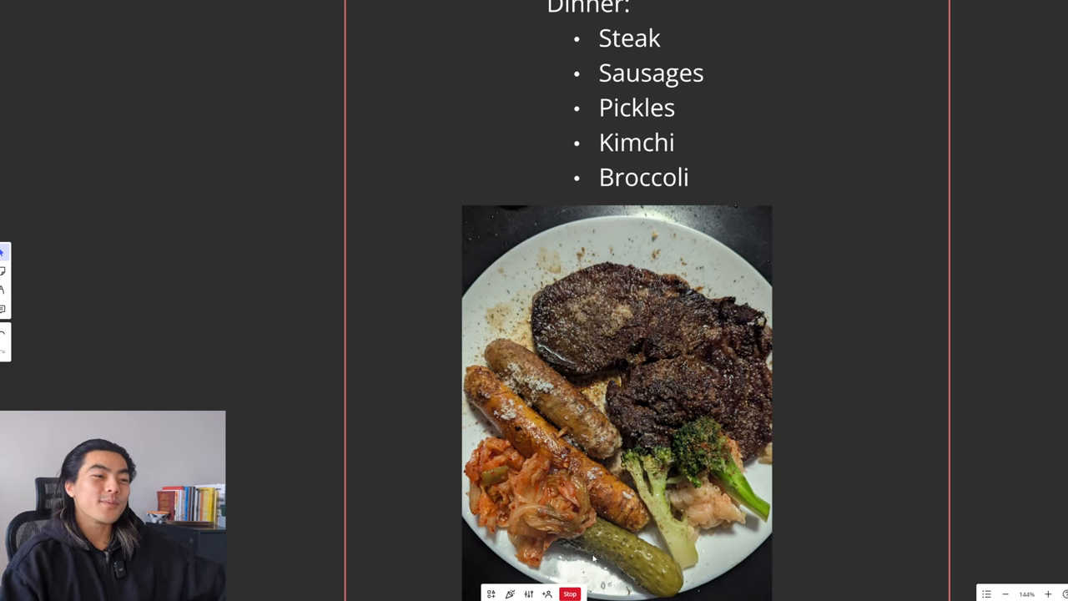
scroll(731, 424, down, 2)
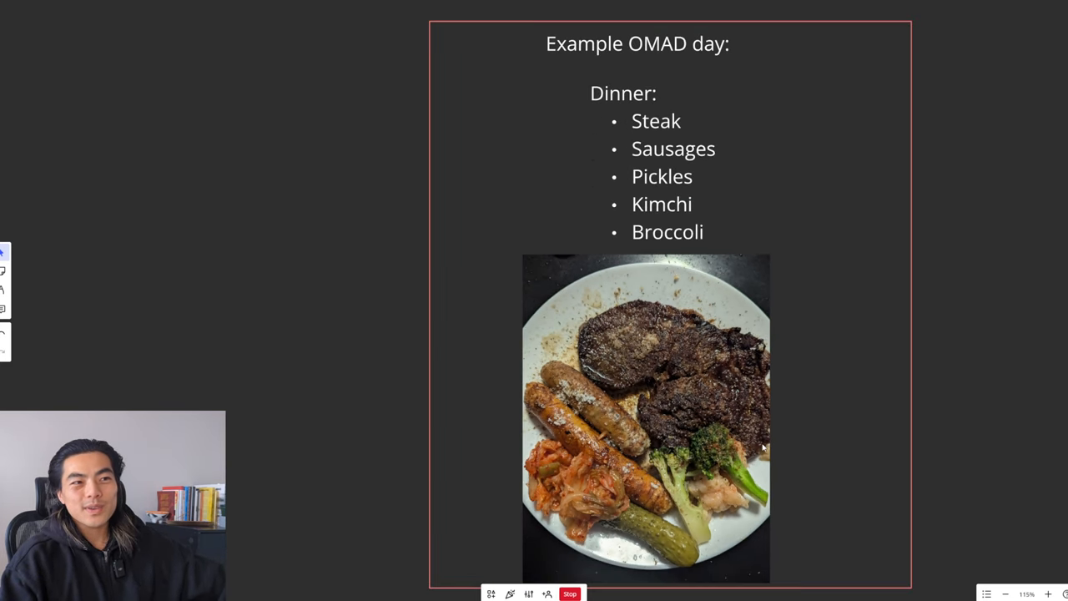
scroll(762, 448, down, 1)
- Nudge the second OMAD board into place and select its mixed-grill dinner photo
drag(758, 439, 743, 429)
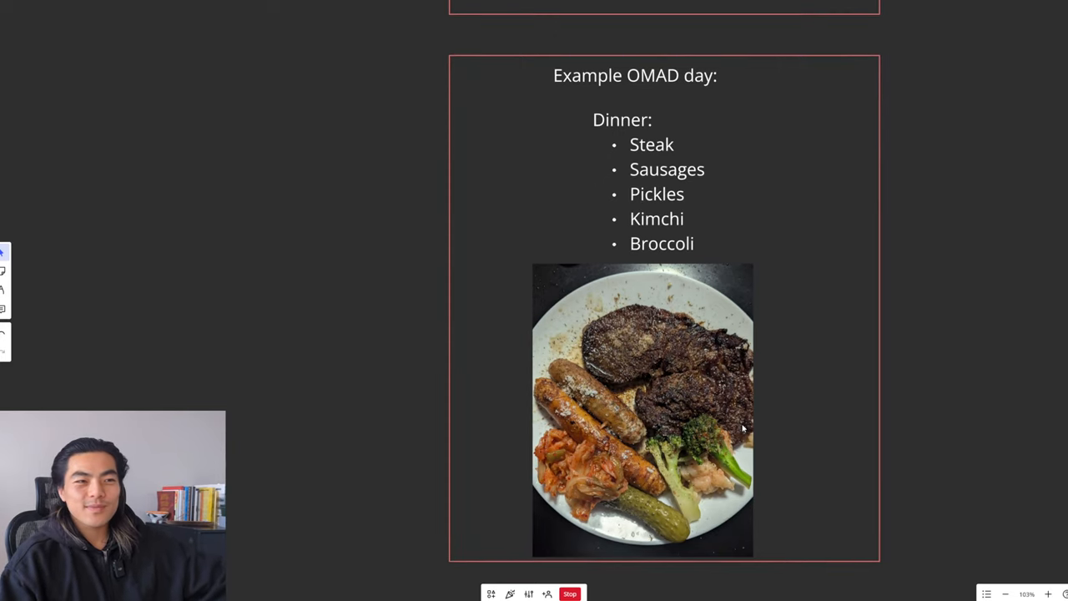
click(743, 429)
scroll(743, 429, down, 3)
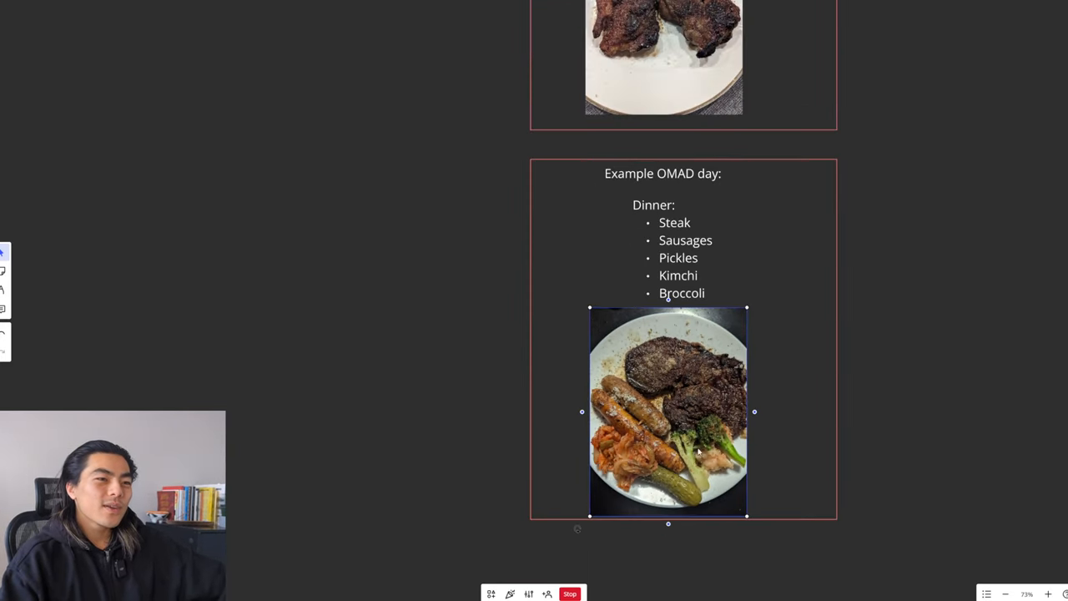
scroll(913, 489, down, 3)
scroll(890, 412, down, 3)
- Pan the 'Putting it all together' list into the centre so all six points fill the view
drag(890, 412, 749, 312)
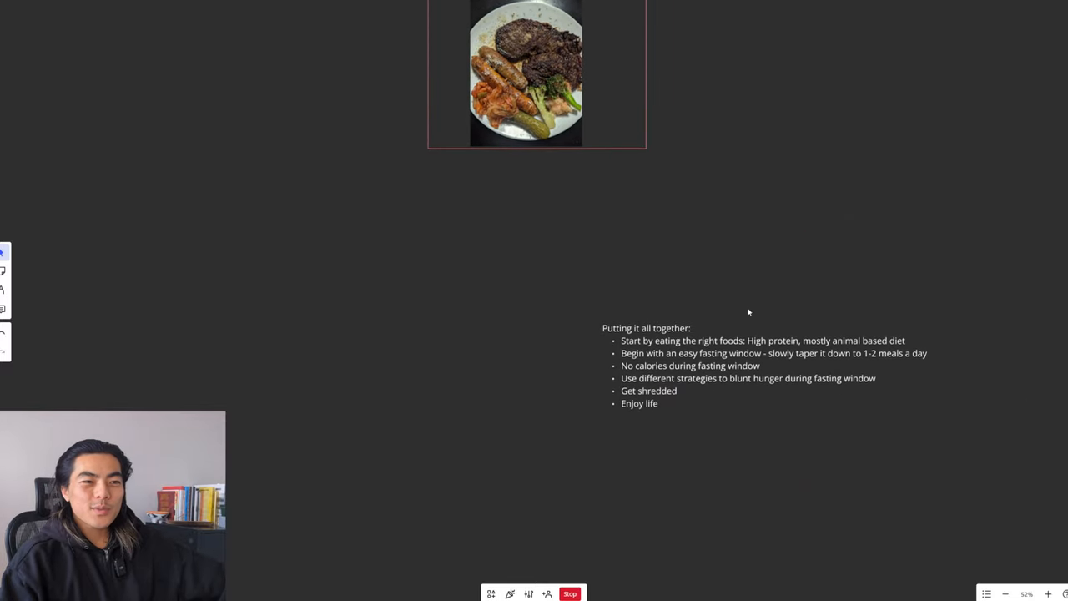
scroll(885, 375, up, 5)
drag(901, 420, 876, 381)
scroll(875, 382, up, 2)
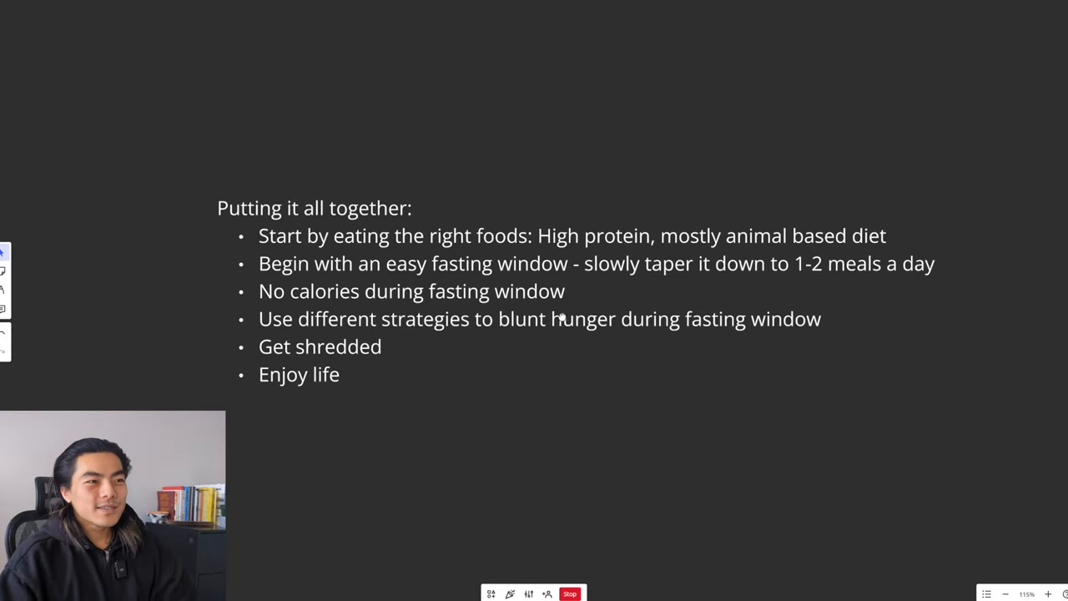
scroll(556, 317, up, 2)
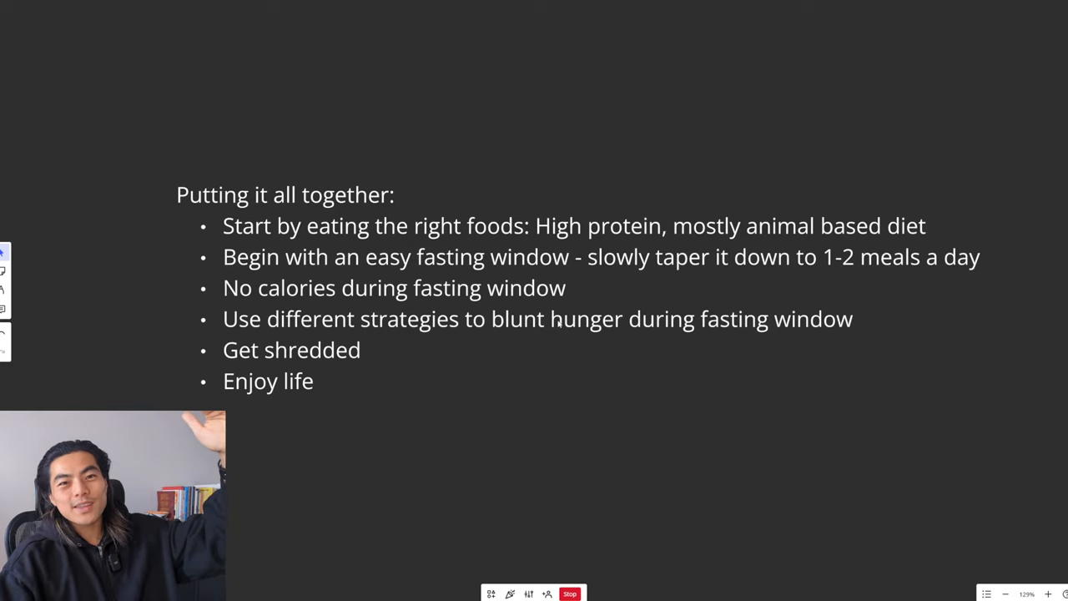